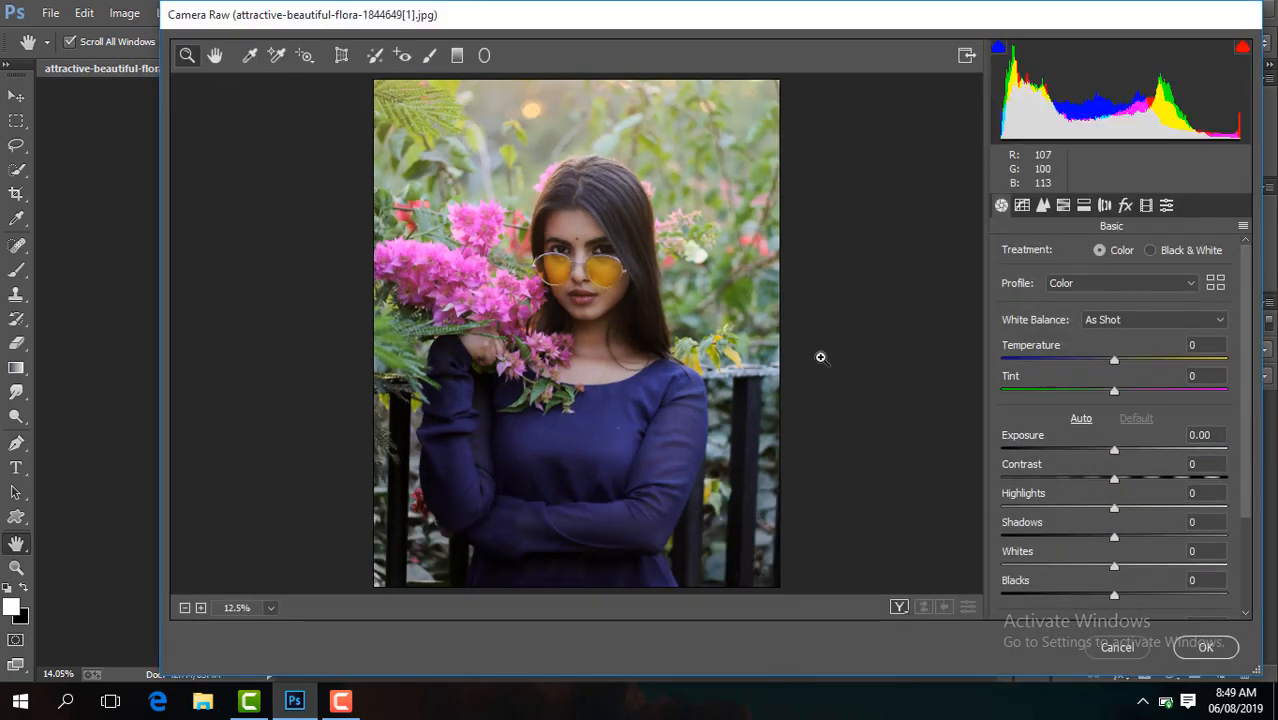
Step: Set the photo's basic tones to Shadows +37, Contrast +13, Blacks +52 and Exposure +0.15
drag(1114, 536, 1155, 536)
click(1114, 479)
drag(1114, 479, 1129, 479)
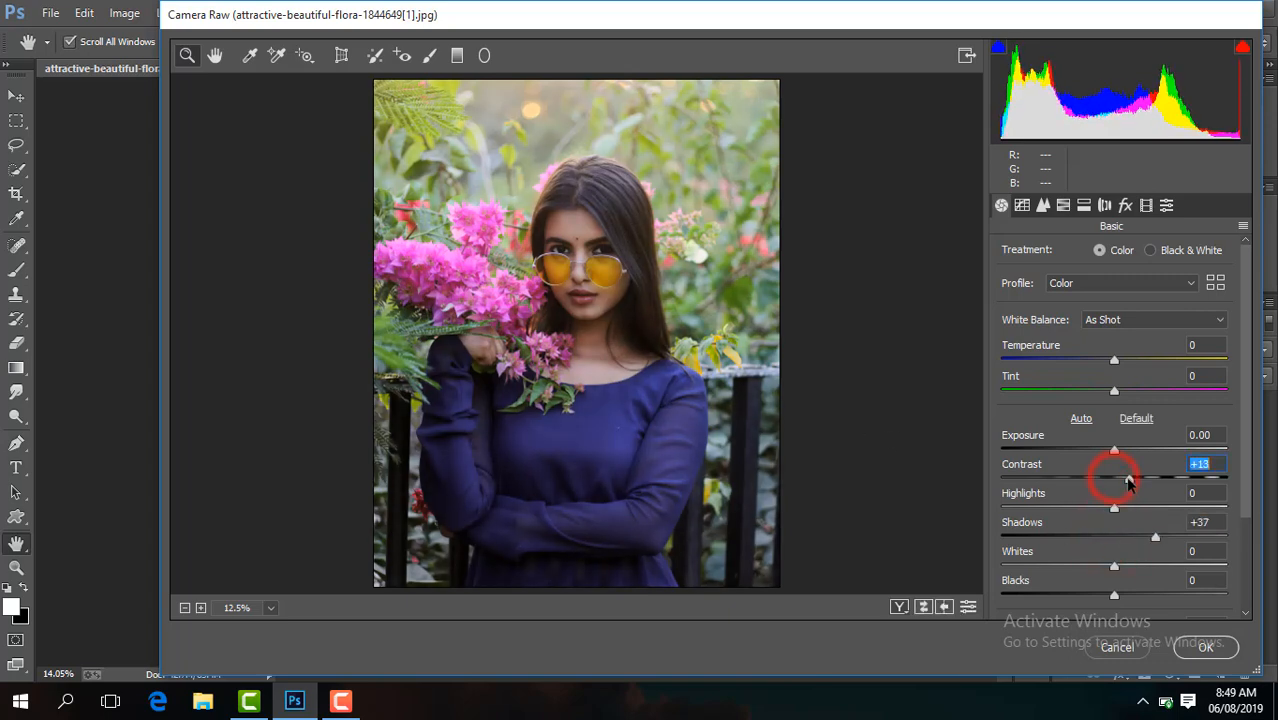
drag(1117, 597, 1172, 595)
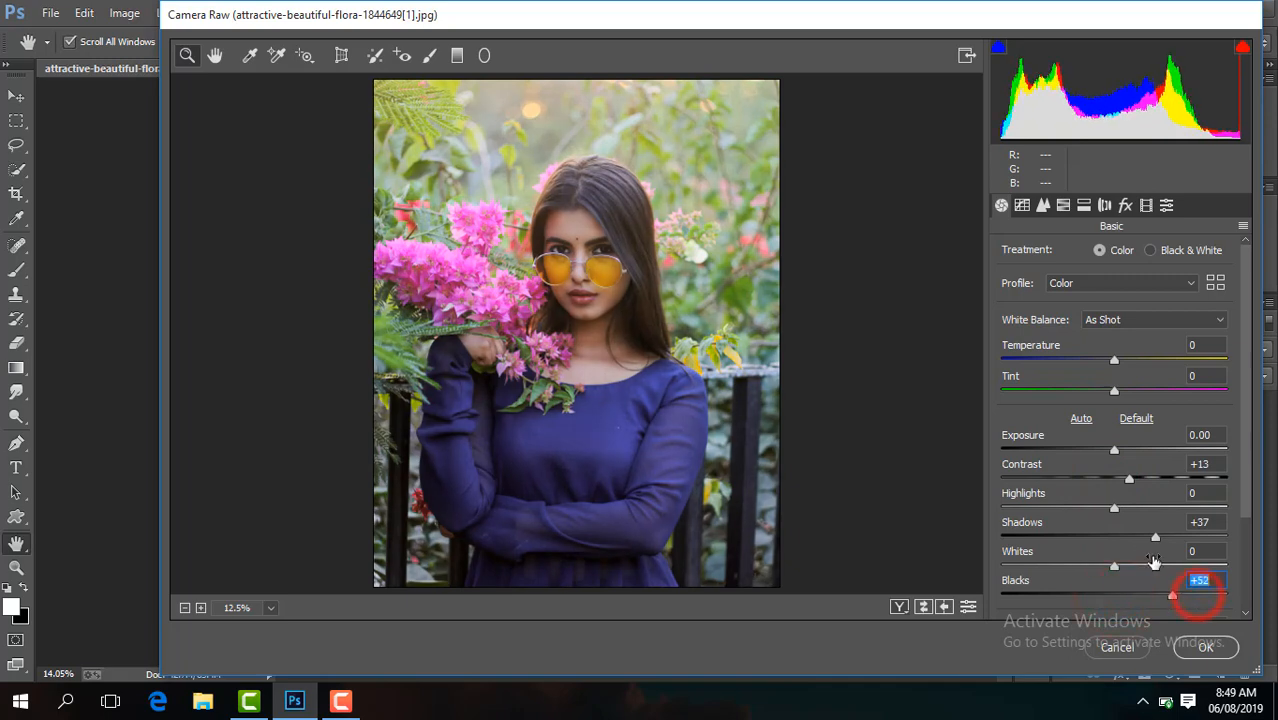
drag(1115, 452, 1118, 452)
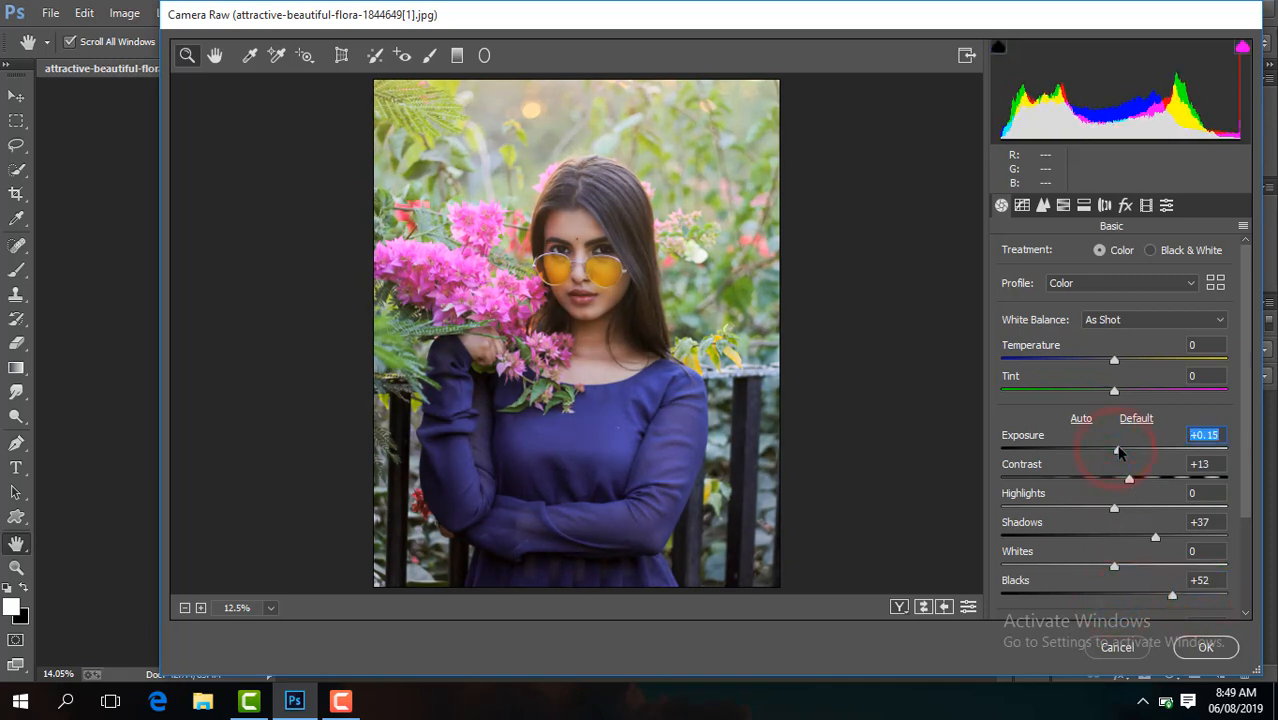
Step: Raise the photo's Clarity to +17 and Vibrance to +4
click(1245, 457)
drag(1114, 510, 1135, 513)
drag(1114, 575, 1119, 577)
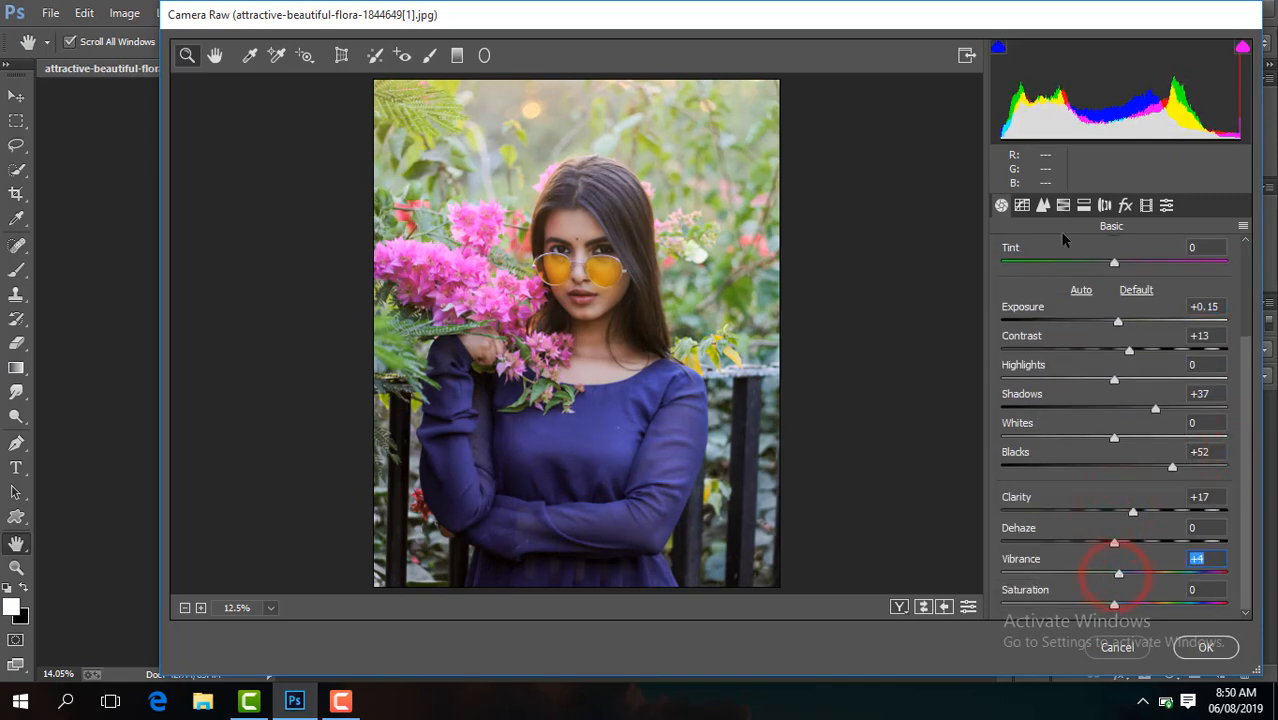
Step: Set the HSL saturation of Yellows to -100, Greens to +45, Blues to +56 and Aquas to -100
click(1063, 205)
click(1063, 250)
click(1119, 376)
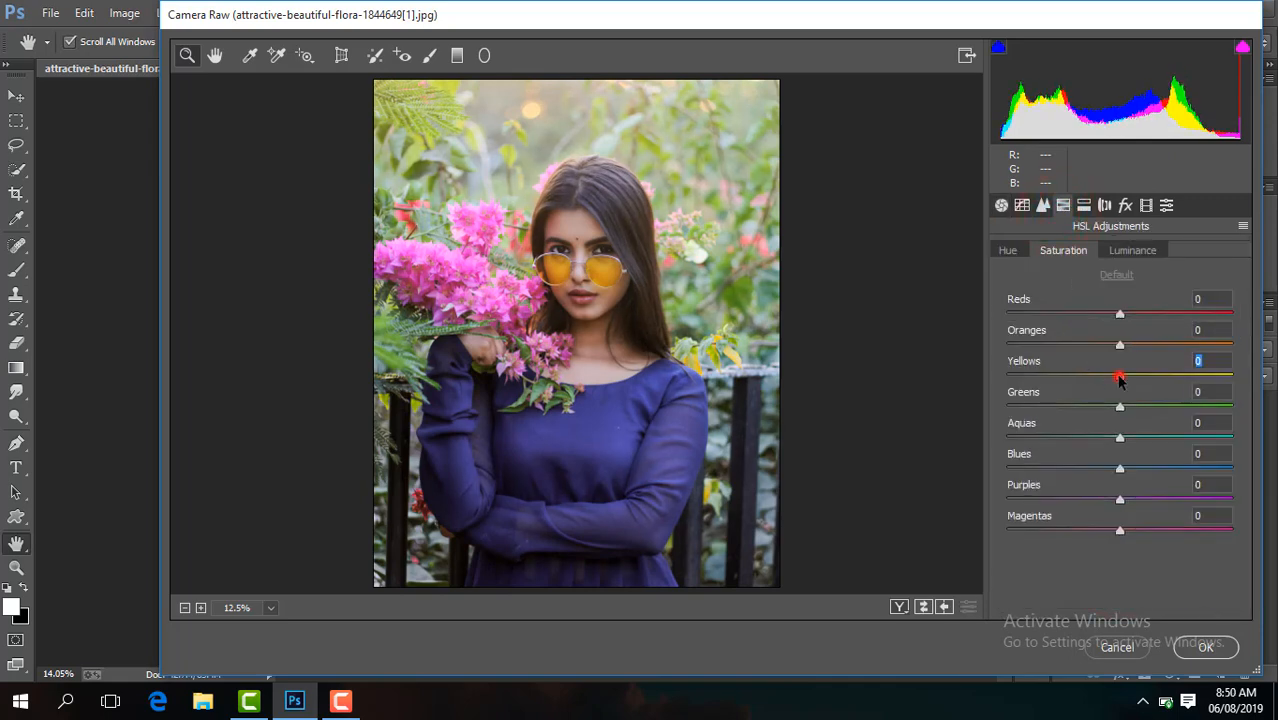
drag(1119, 378, 1005, 374)
drag(1119, 406, 1170, 410)
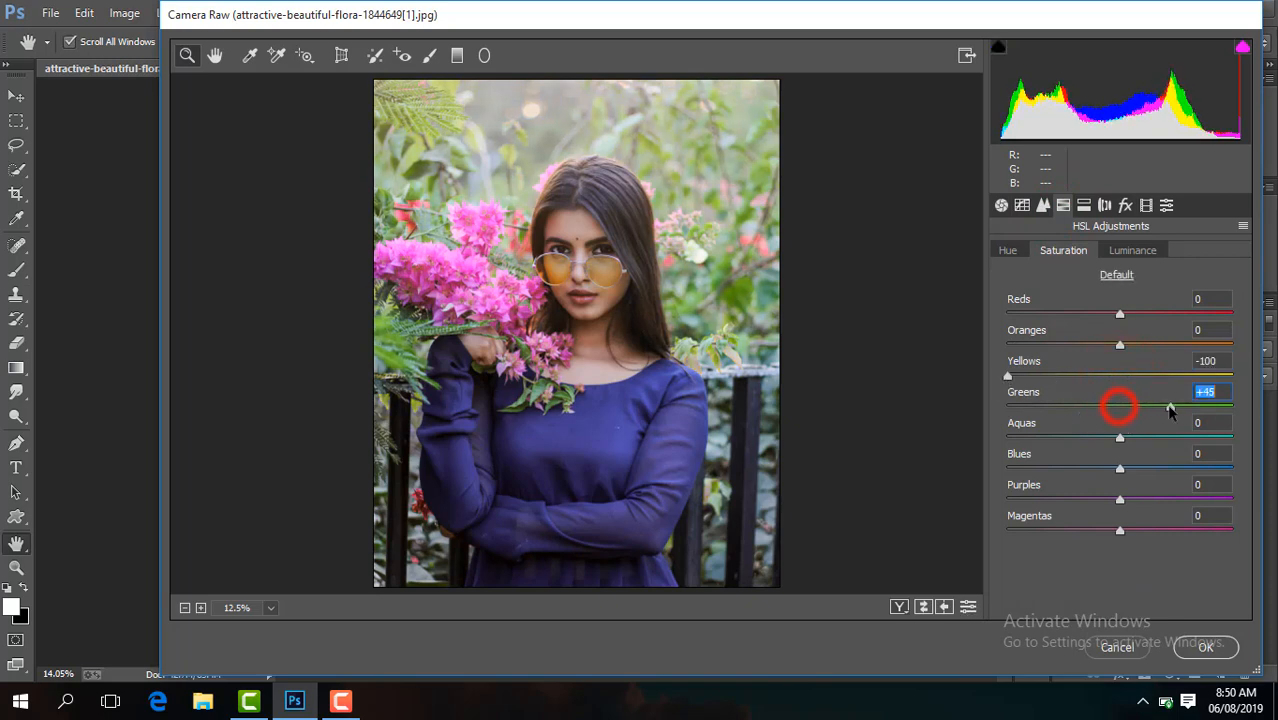
drag(1118, 472, 1181, 471)
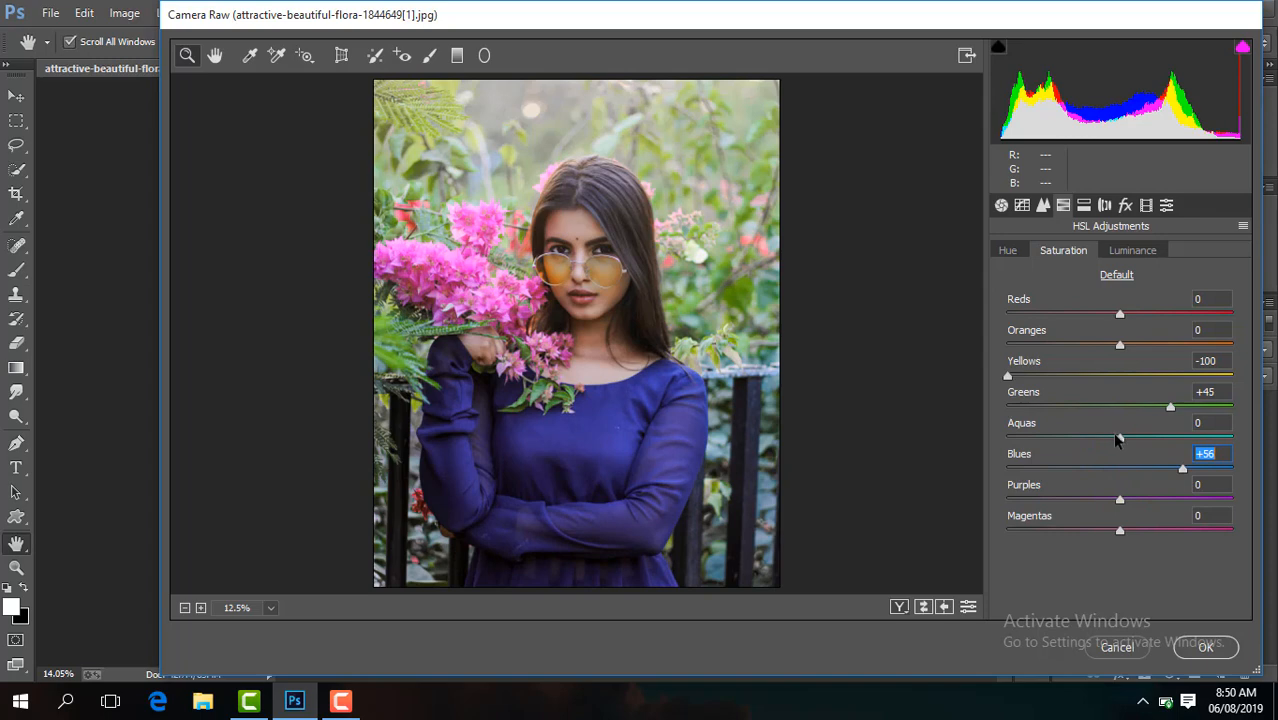
drag(1118, 438, 970, 441)
Step: Shift the HSL hue of Greens to +100, Yellows to -3 and Blues to -15
click(1015, 251)
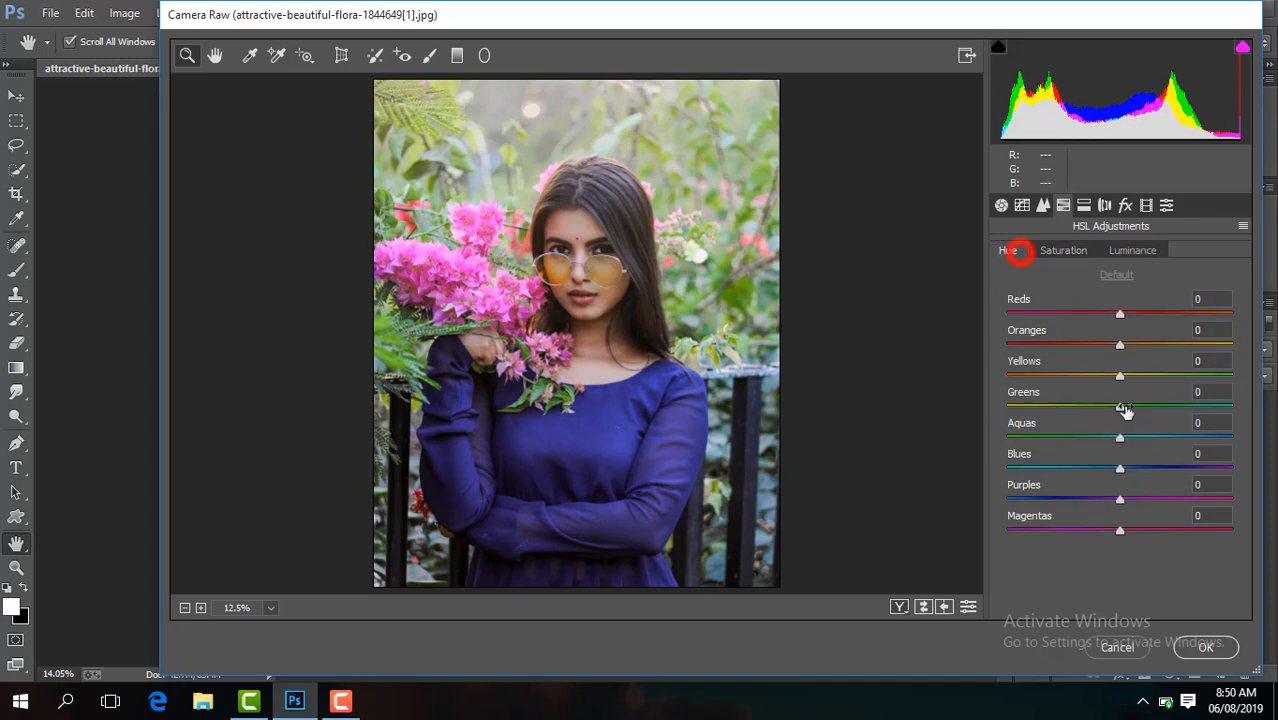
drag(1119, 406, 1270, 405)
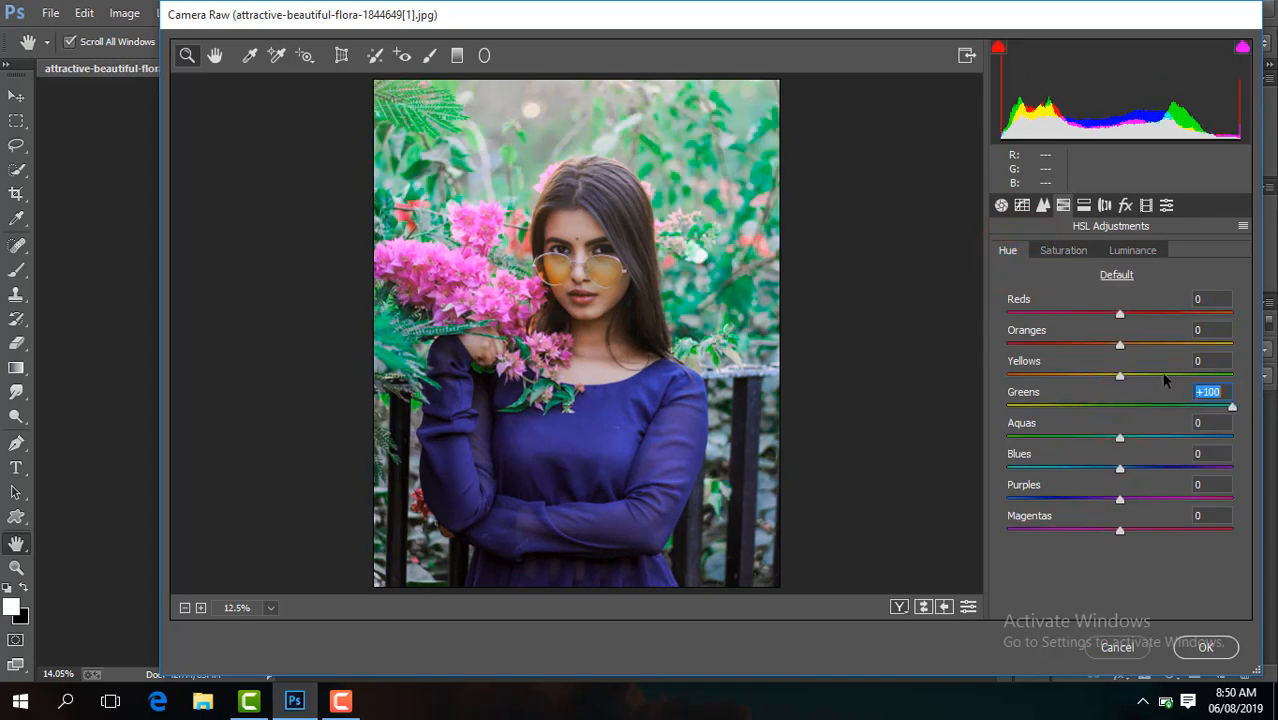
drag(1119, 375, 1104, 398)
mouse_move(1120, 468)
mouse_down()
mouse_move(1162, 472)
mouse_move(1044, 470)
mouse_move(1170, 468)
mouse_move(1033, 468)
mouse_move(1116, 478)
mouse_move(1111, 437)
mouse_move(1234, 450)
mouse_move(1121, 458)
mouse_up()
Step: Set HSL luminance to Greens +7, Aquas +1 and Blues -6, and saturation to Oranges -3 and Magentas +57
click(1132, 250)
drag(1120, 410, 1128, 412)
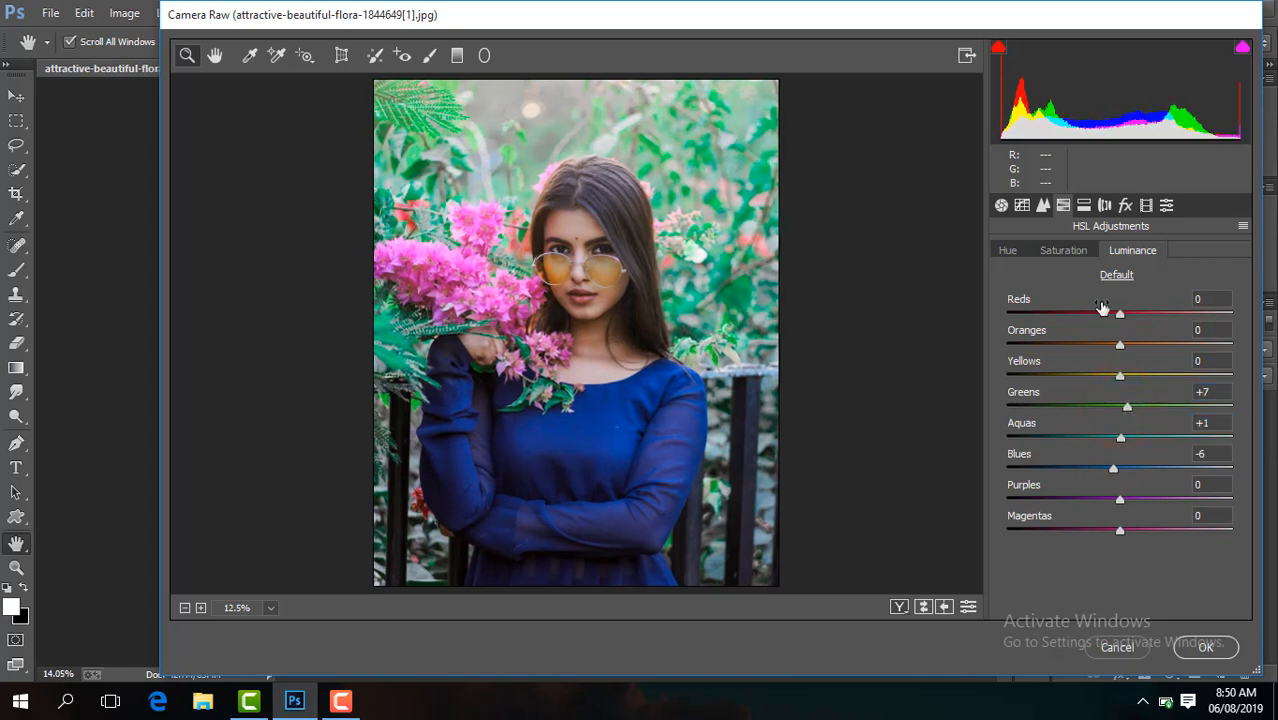
mouse_move(1120, 344)
mouse_down()
mouse_move(1134, 345)
mouse_move(1117, 344)
mouse_up()
click(1064, 250)
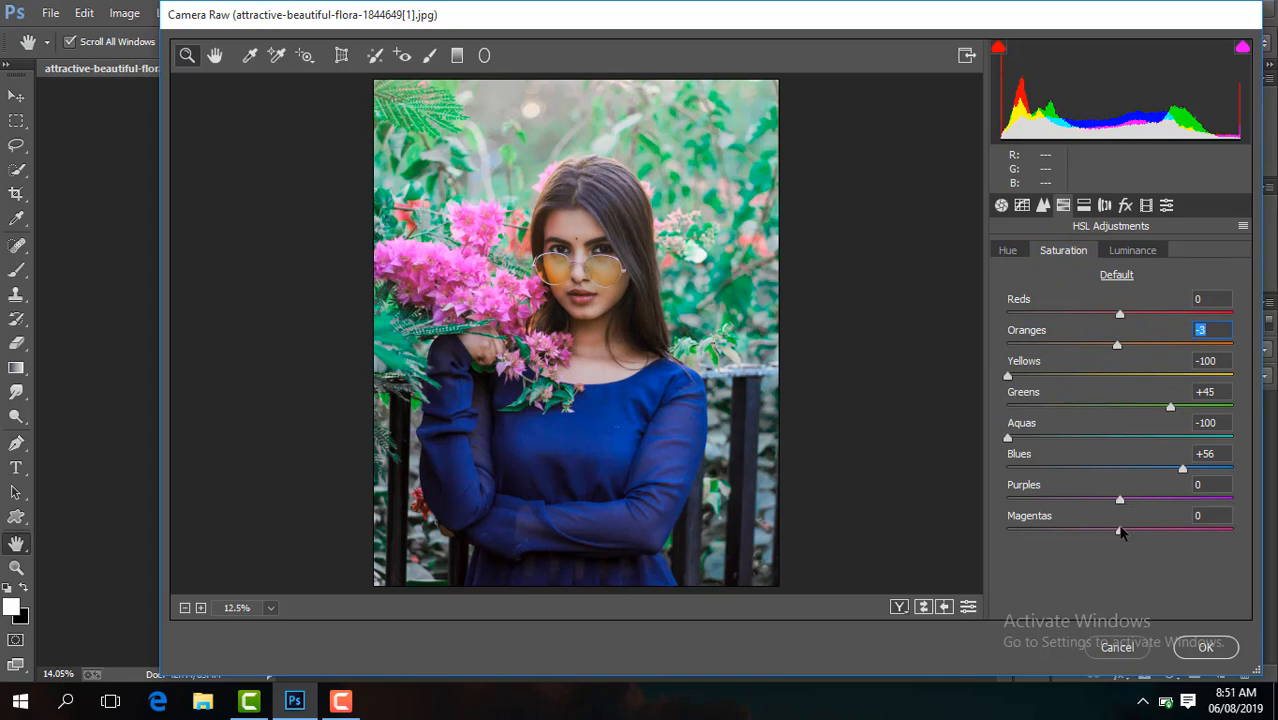
drag(1120, 530, 1027, 538)
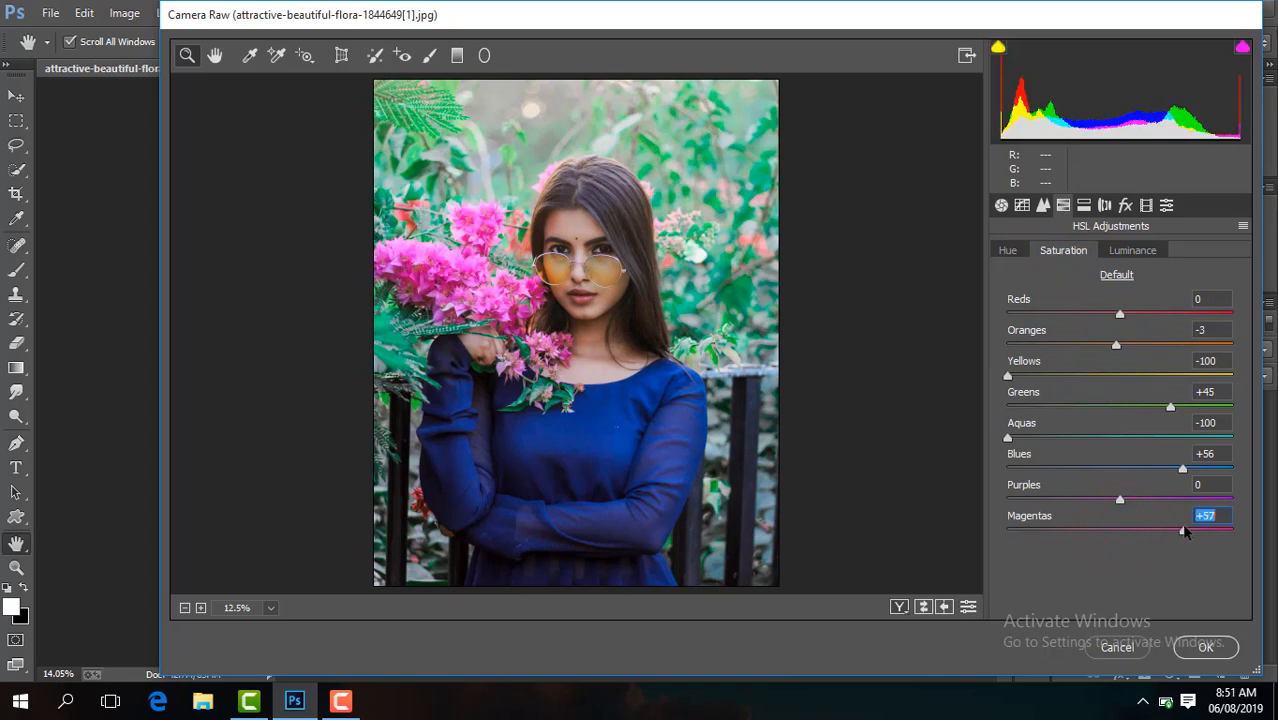
Step: Set the sharpening amount to 59 and the luminance noise reduction to 13
click(1044, 206)
drag(1002, 282, 1090, 283)
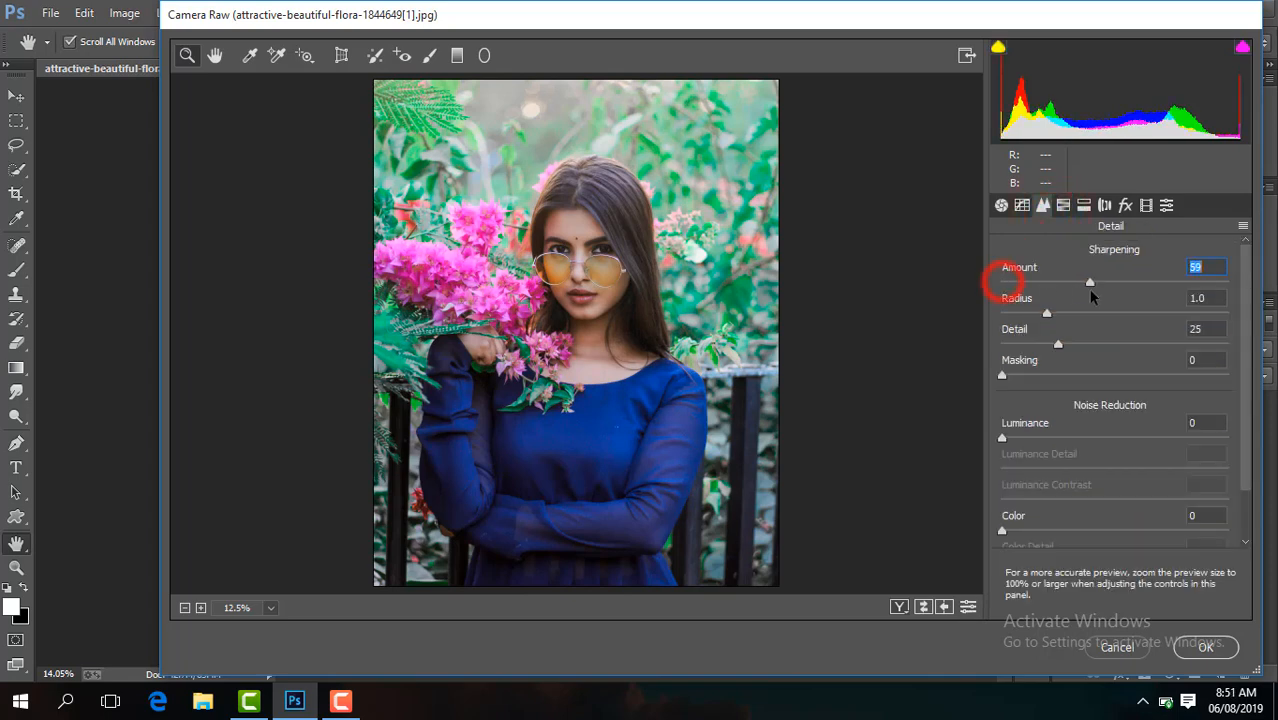
drag(1002, 437, 1030, 437)
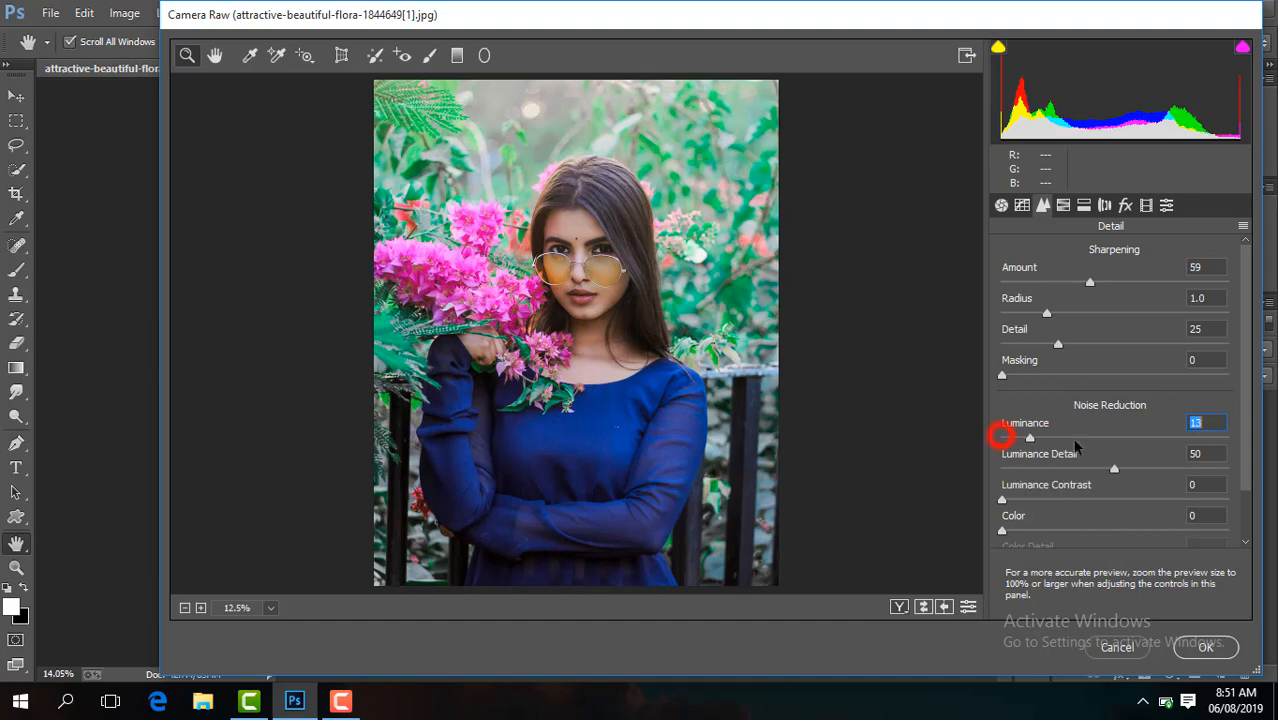
Step: Change the HSL saturation of Greens to -16 and of Yellows to -38
click(1063, 205)
drag(1102, 407, 1103, 444)
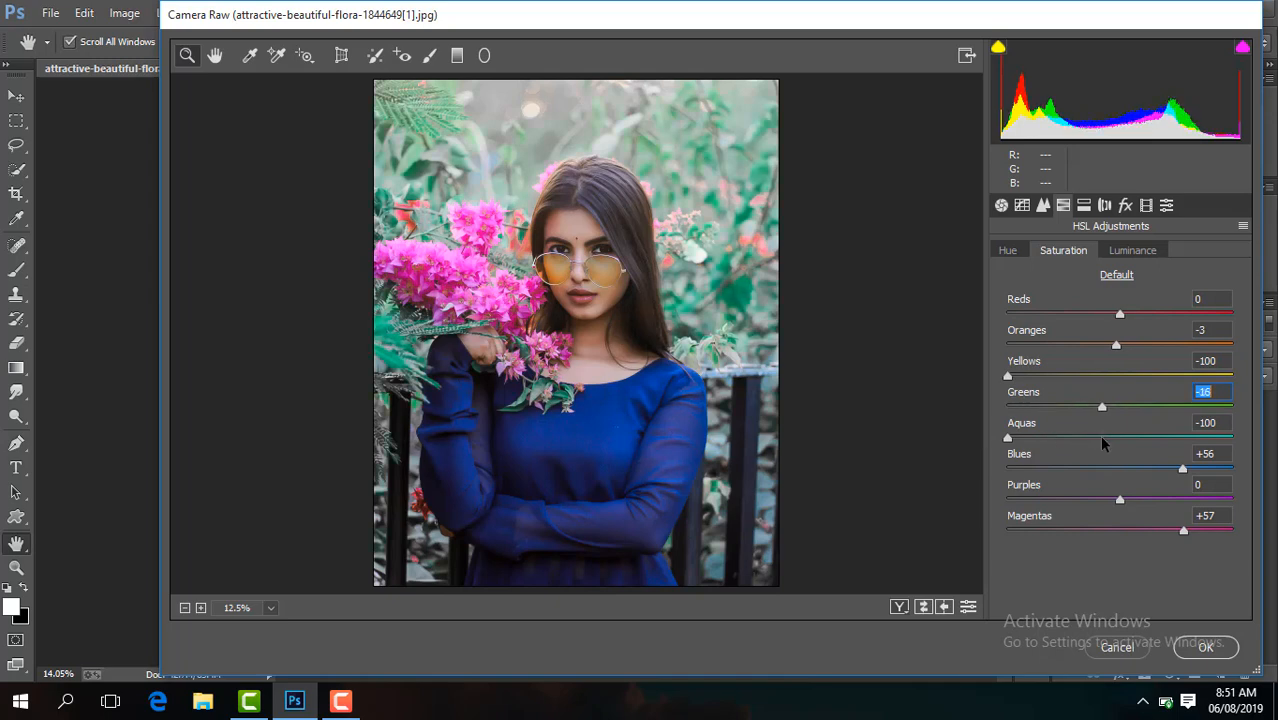
click(1066, 375)
drag(1066, 375, 1077, 376)
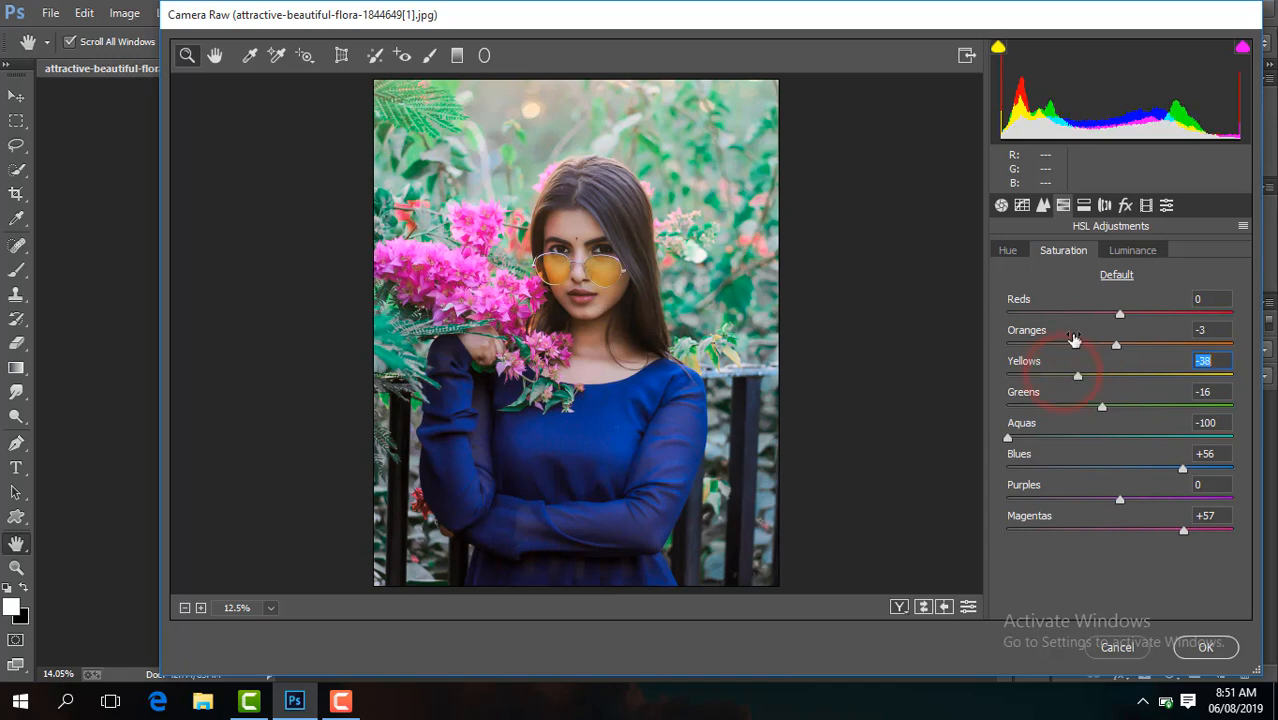
Step: Set the HSL hue of Greens to -100, and the saturation of Blues to +26 and Oranges to -6
click(1010, 251)
mouse_move(1152, 405)
mouse_down()
mouse_move(1010, 410)
mouse_move(1135, 416)
mouse_move(931, 437)
mouse_up()
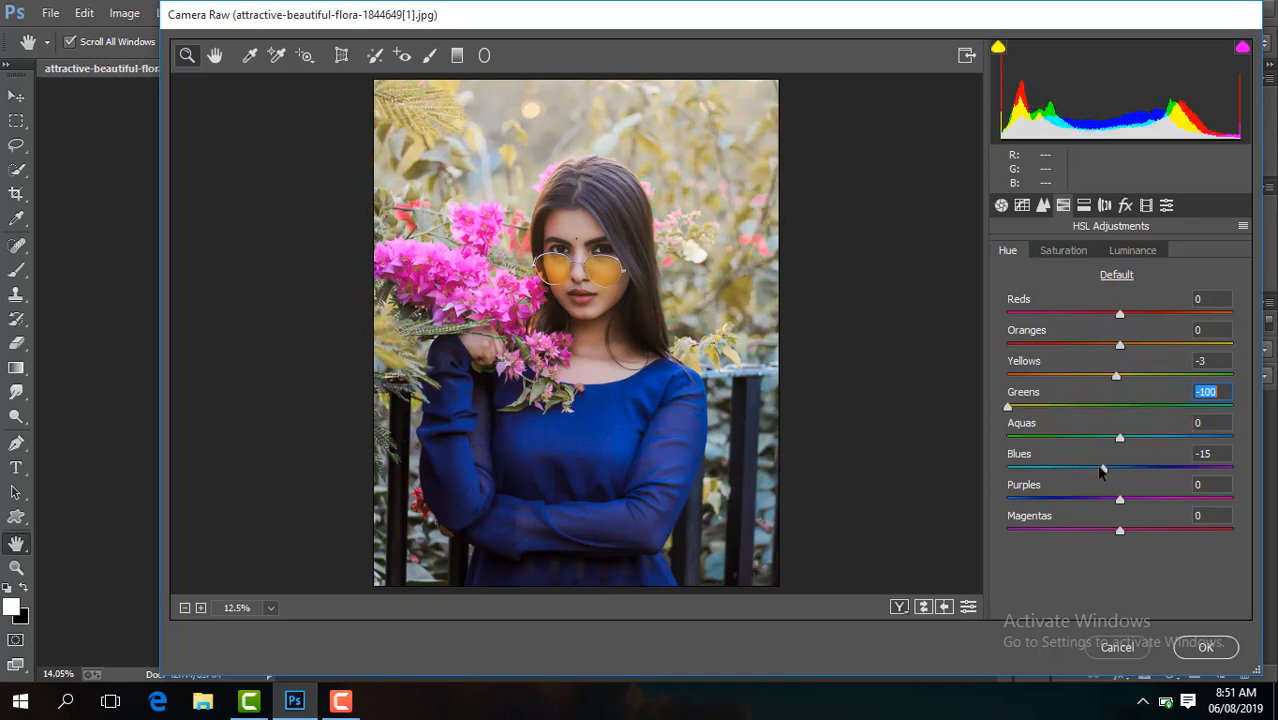
drag(1101, 472, 1148, 471)
click(1063, 250)
drag(1113, 341, 1110, 343)
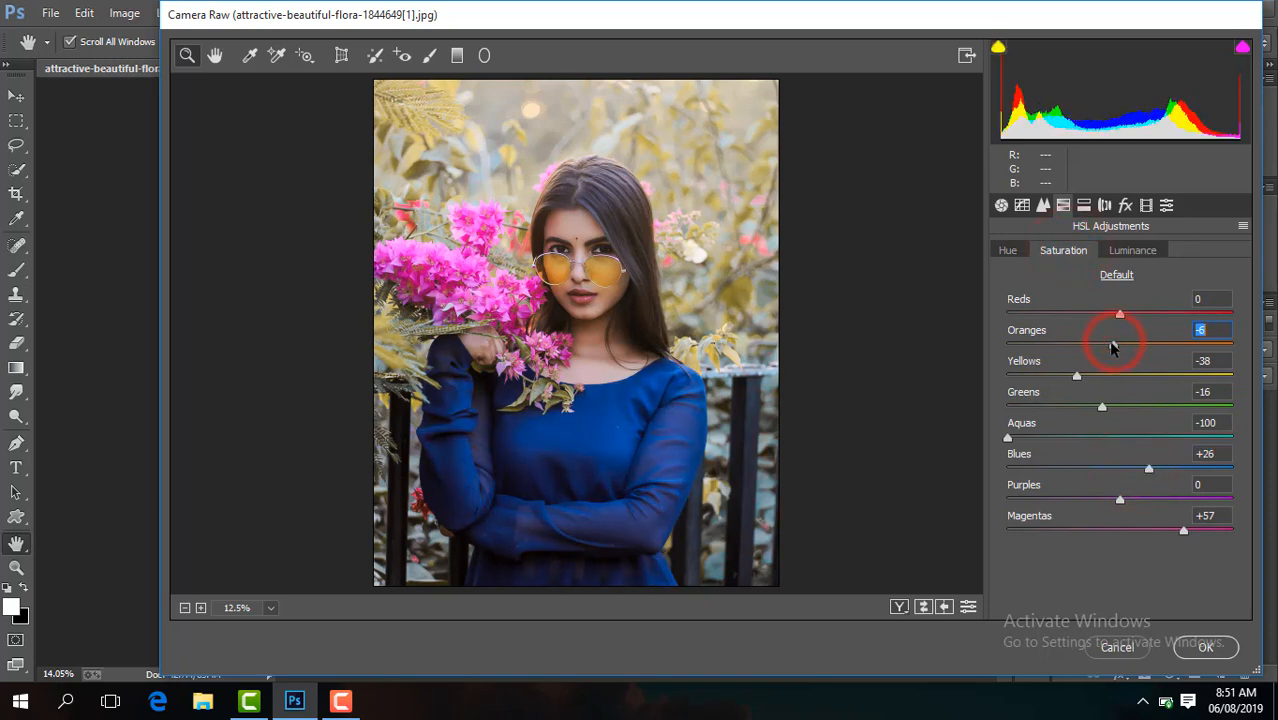
Step: Raise the Exposure to +0.30 and apply the Camera Raw filter to the layer
click(1001, 205)
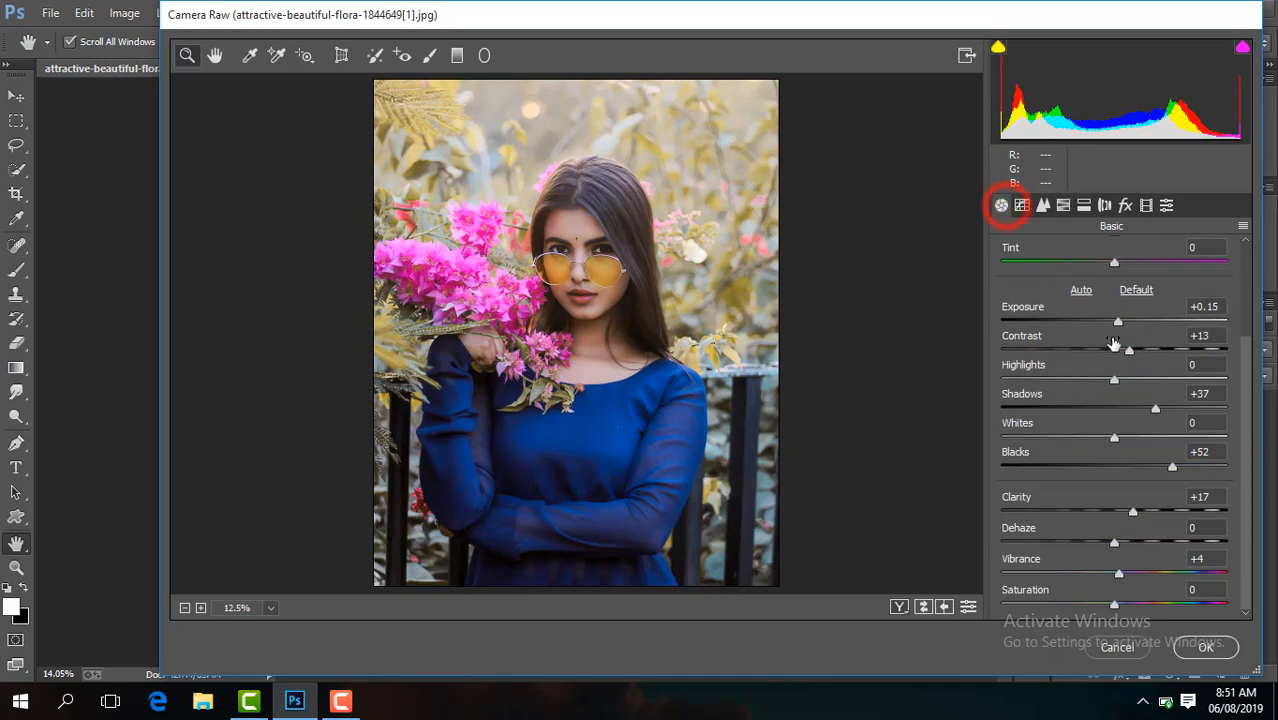
drag(1118, 327, 1121, 324)
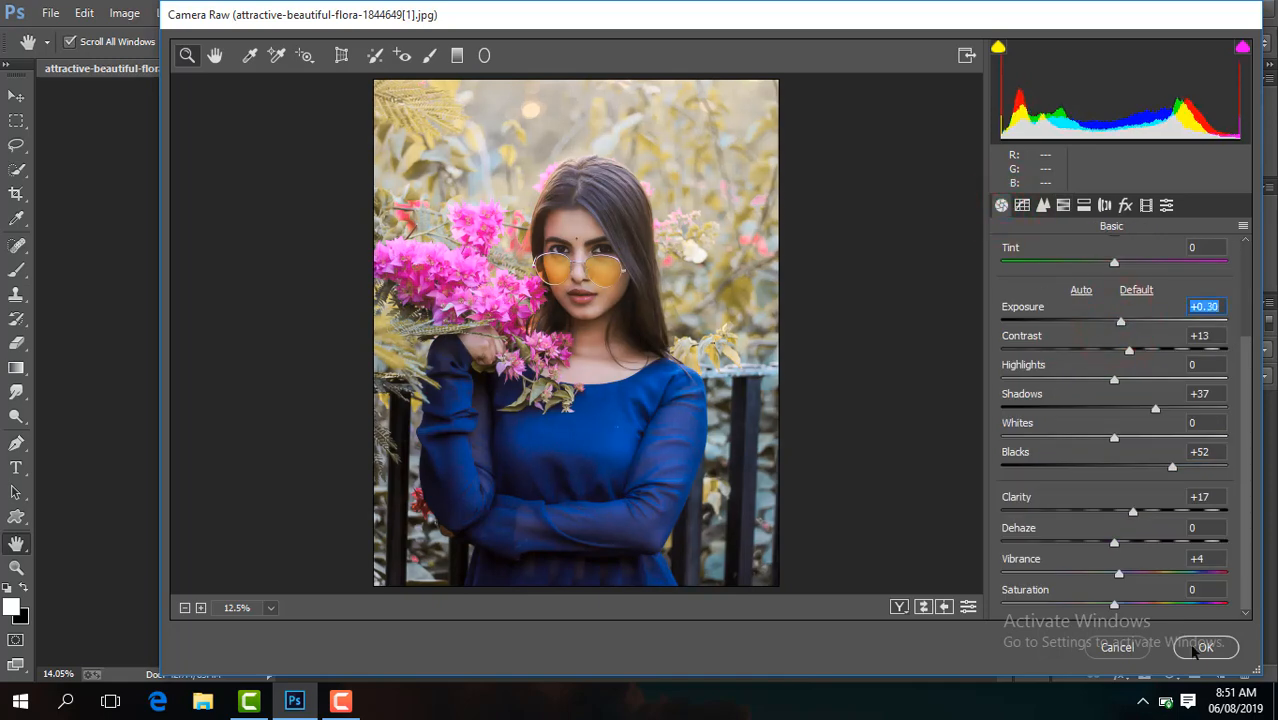
click(1208, 647)
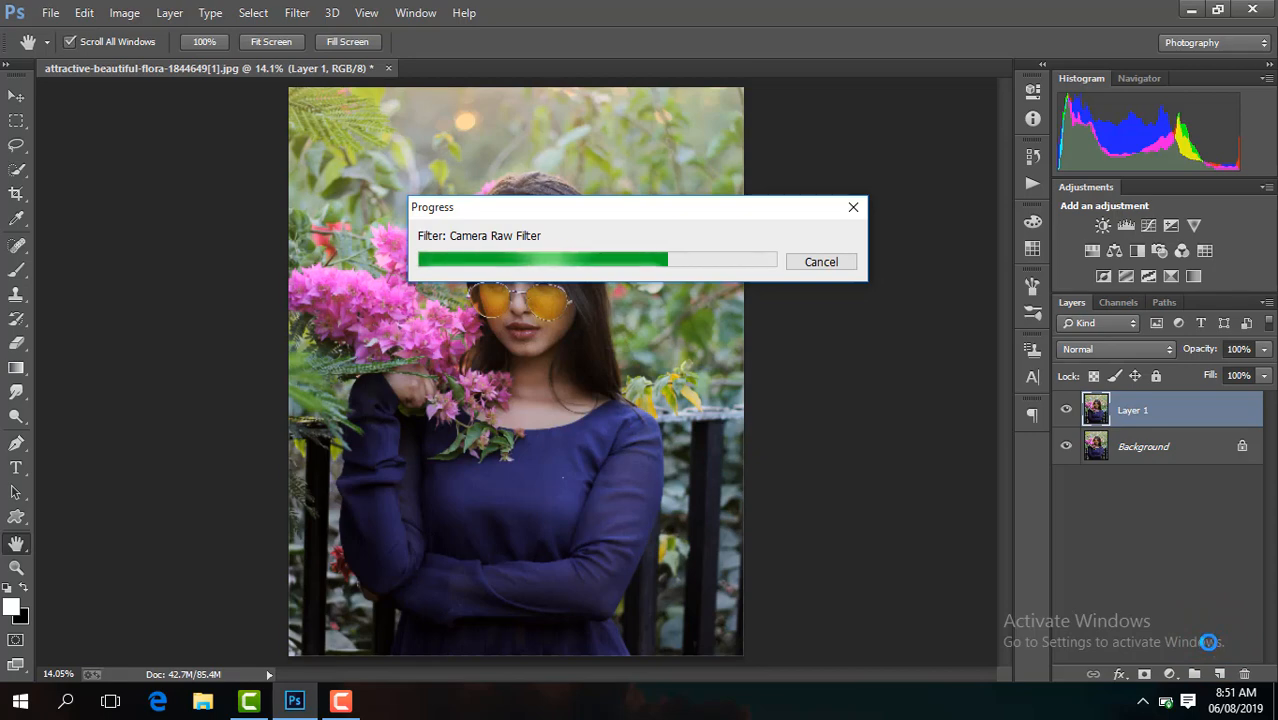
Step: Toggle the visibility of Layer 1 to compare the photo before and after the filter
click(1065, 411)
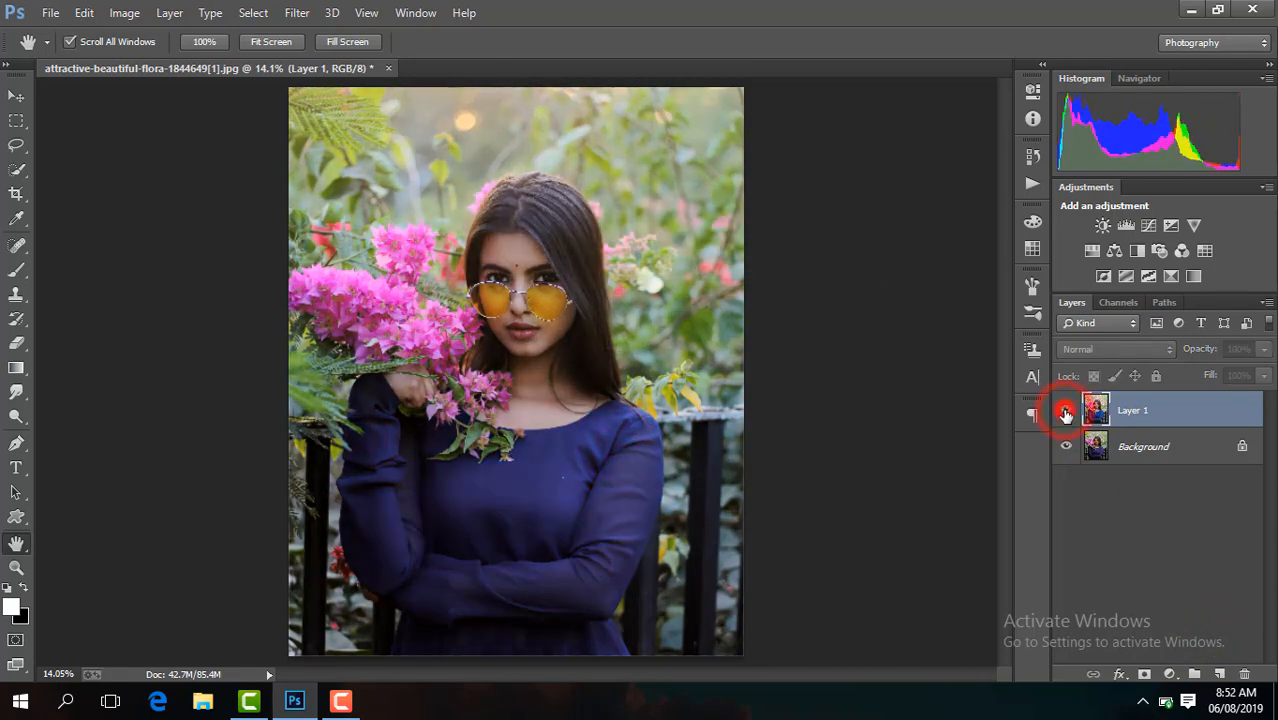
click(1065, 411)
click(1065, 412)
click(1065, 412)
click(1066, 415)
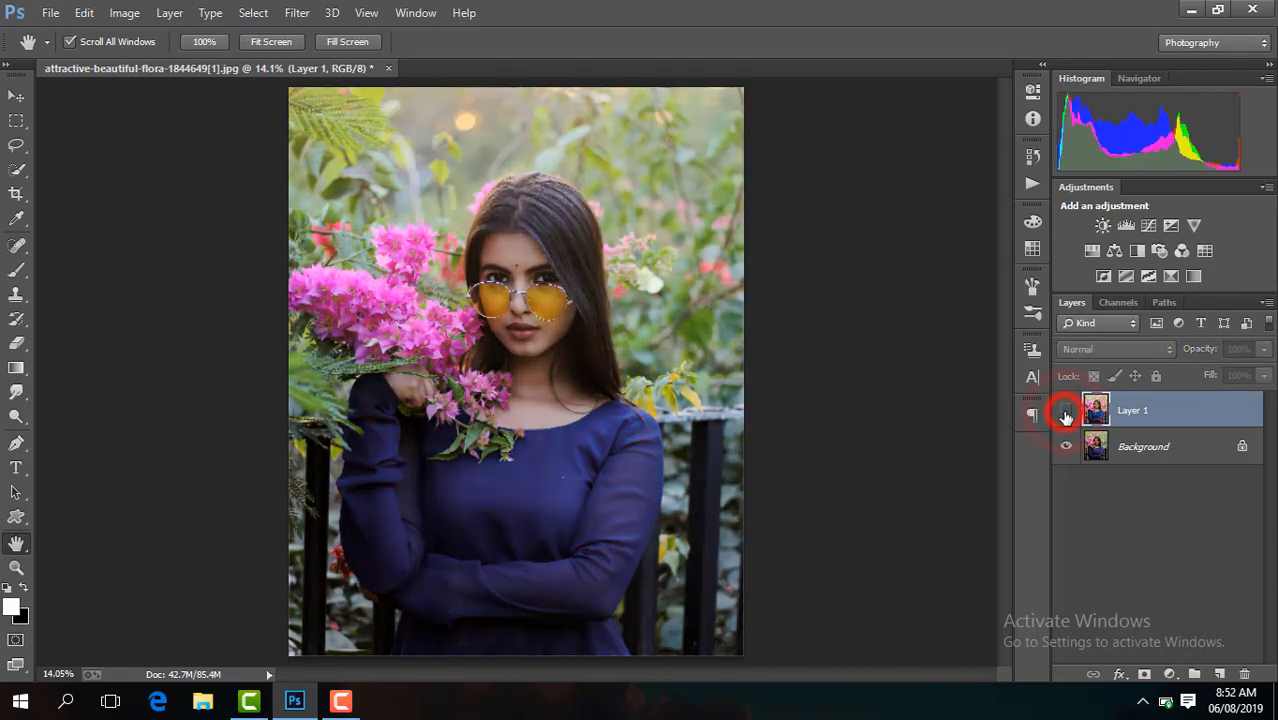
click(1065, 413)
Step: Add a Brightness/Contrast adjustment layer with Contrast 18 and compare the photo with and without it
click(1170, 673)
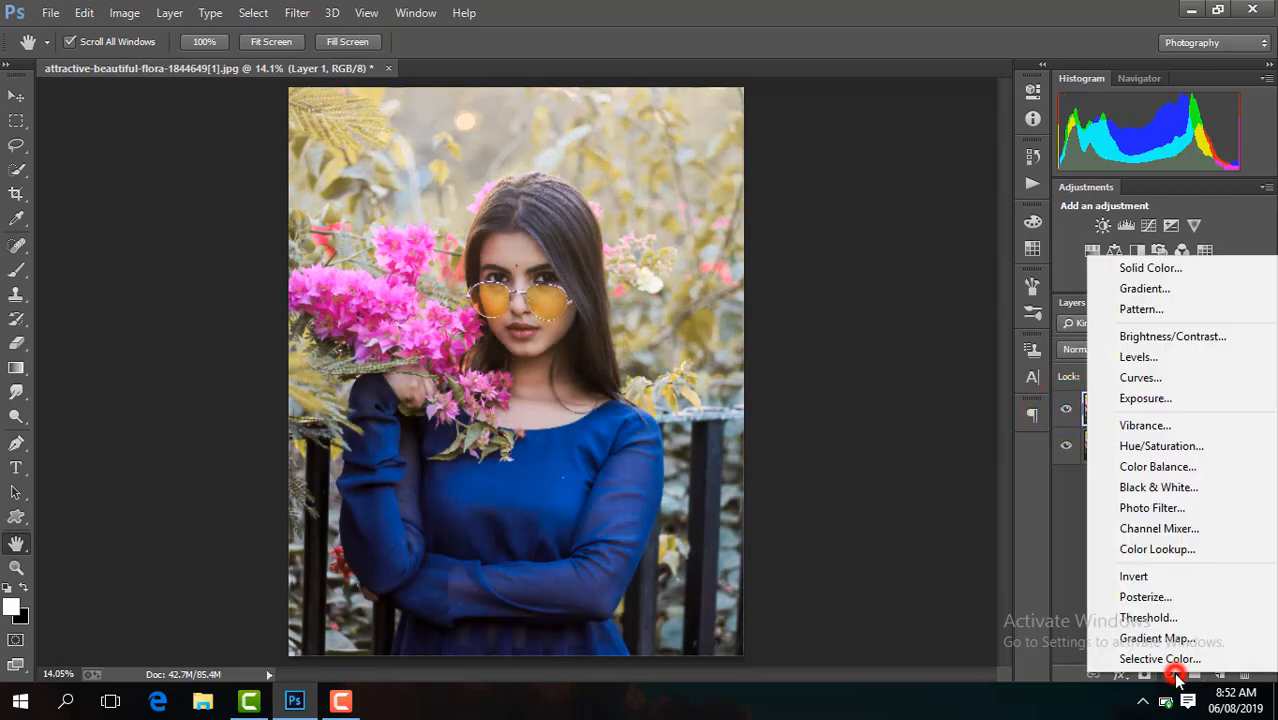
click(1163, 335)
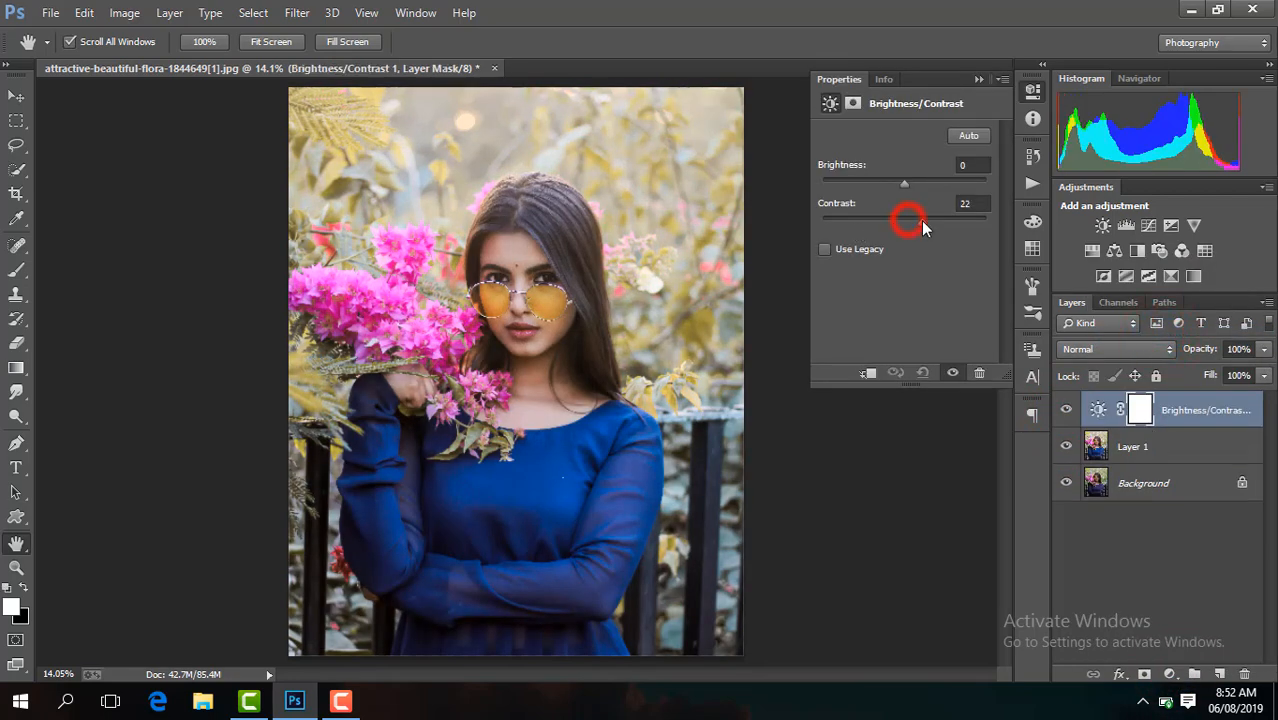
drag(921, 222, 918, 222)
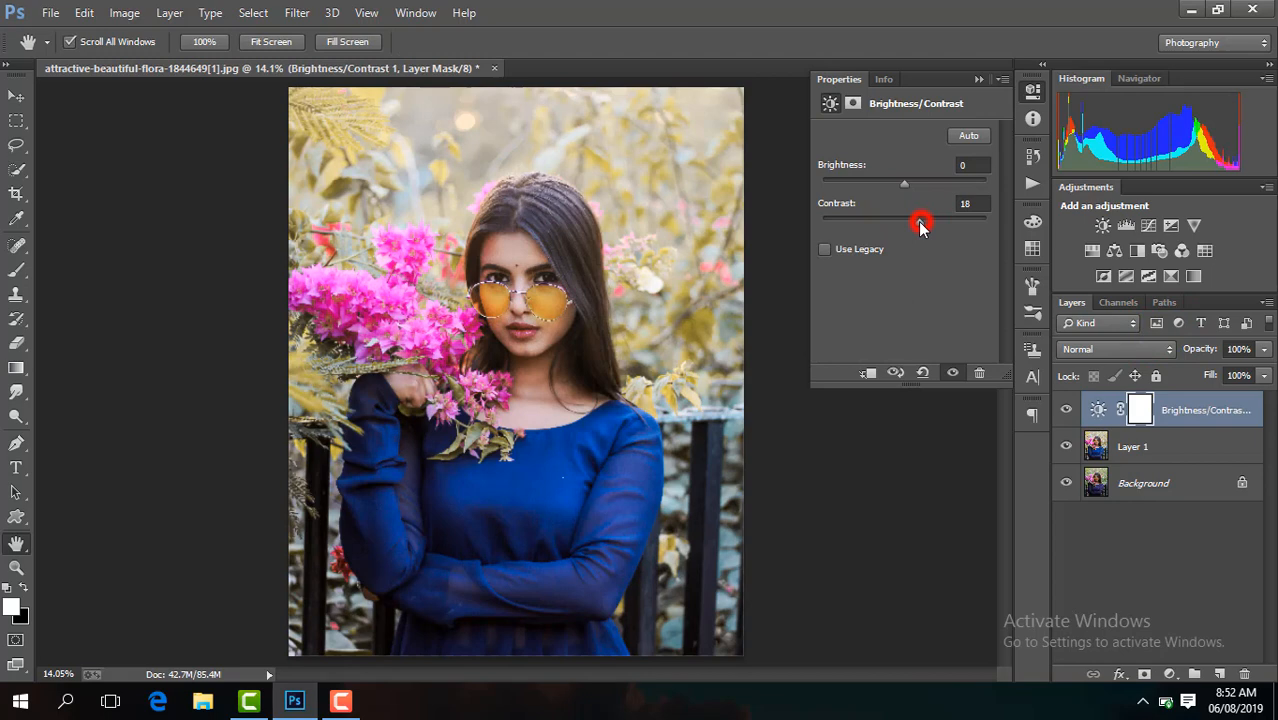
click(979, 78)
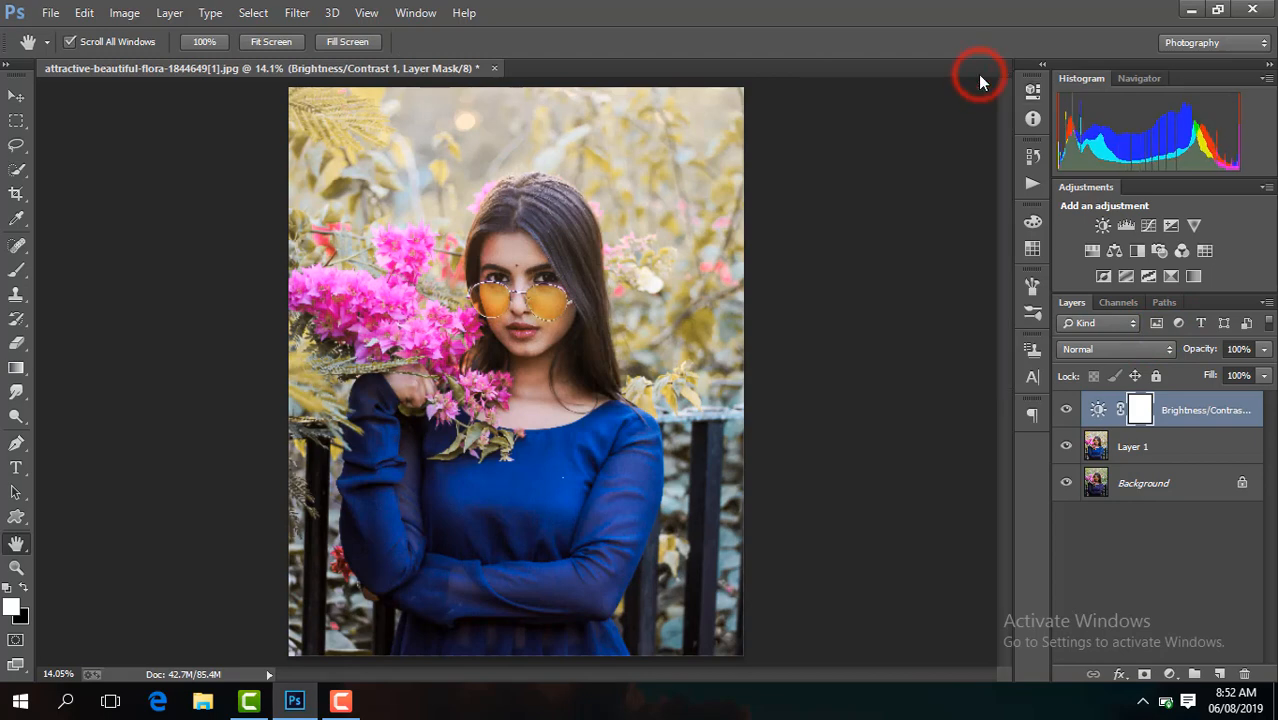
click(1066, 410)
click(1066, 410)
Step: Add a Channel Mixer adjustment layer and set its Green output channel to Red +7, Green +99 and Blue +2
click(1170, 674)
click(1178, 530)
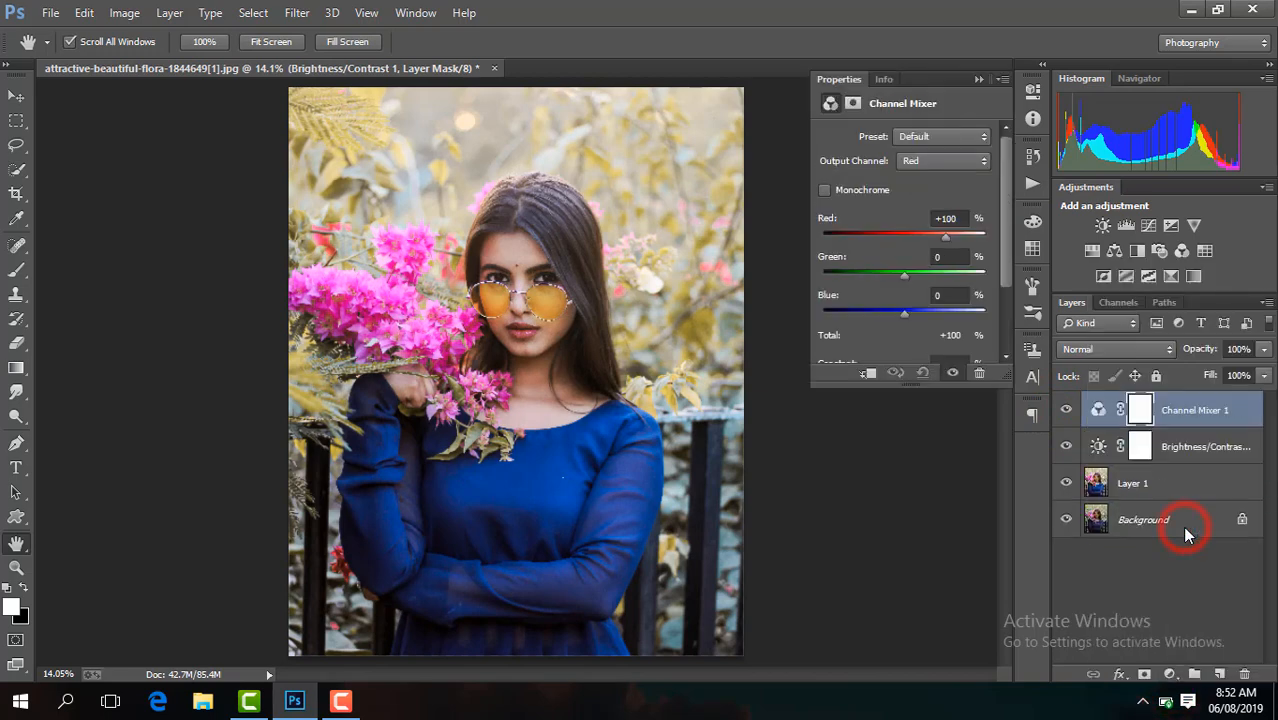
click(925, 160)
click(930, 189)
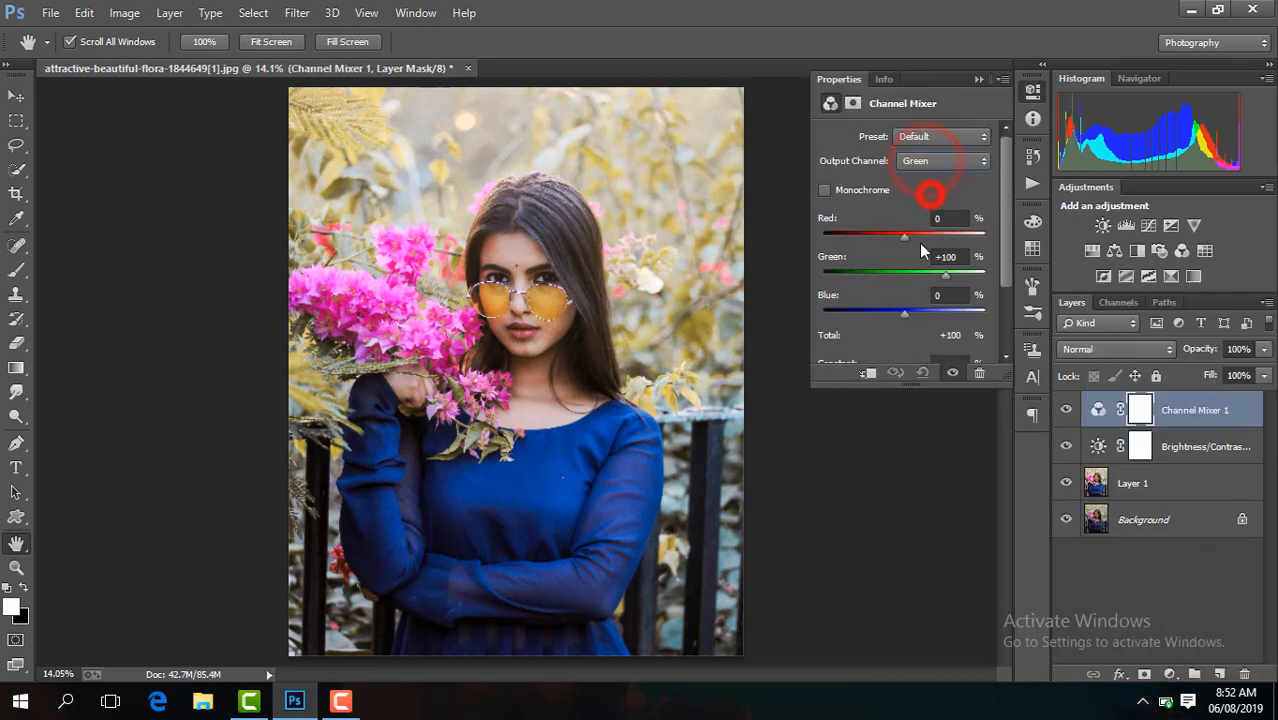
drag(902, 238, 907, 236)
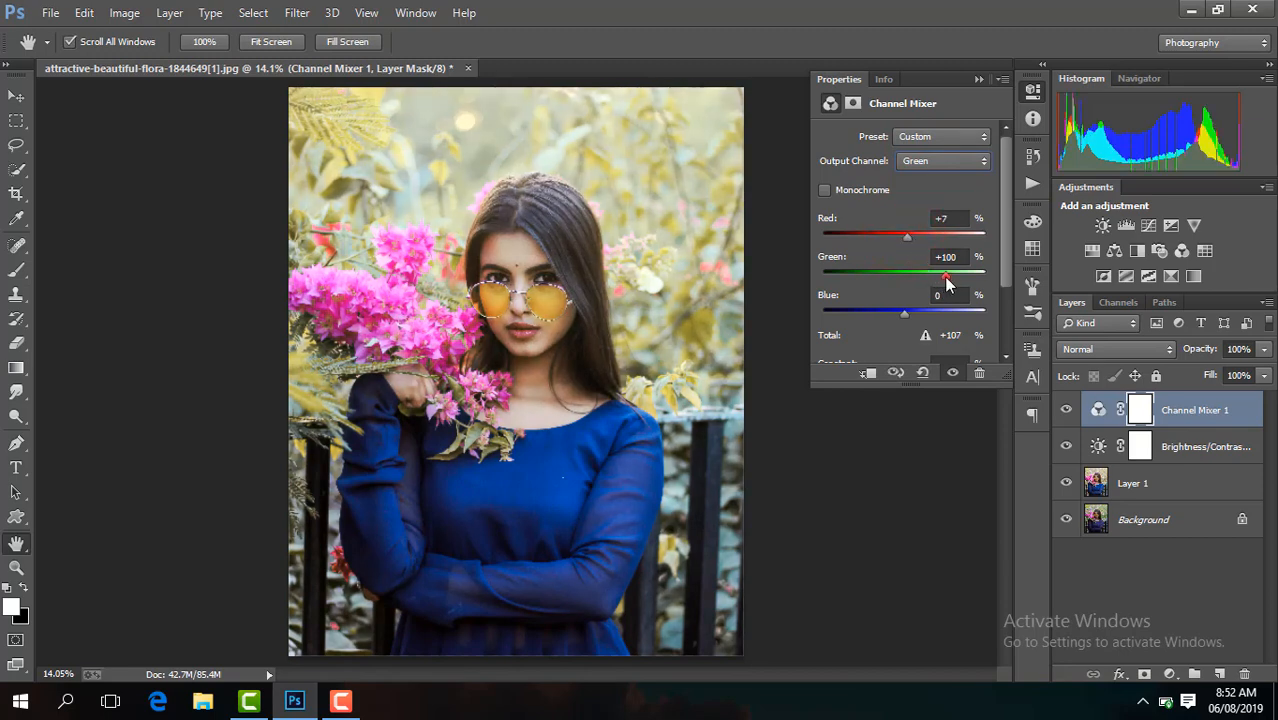
drag(946, 276, 944, 274)
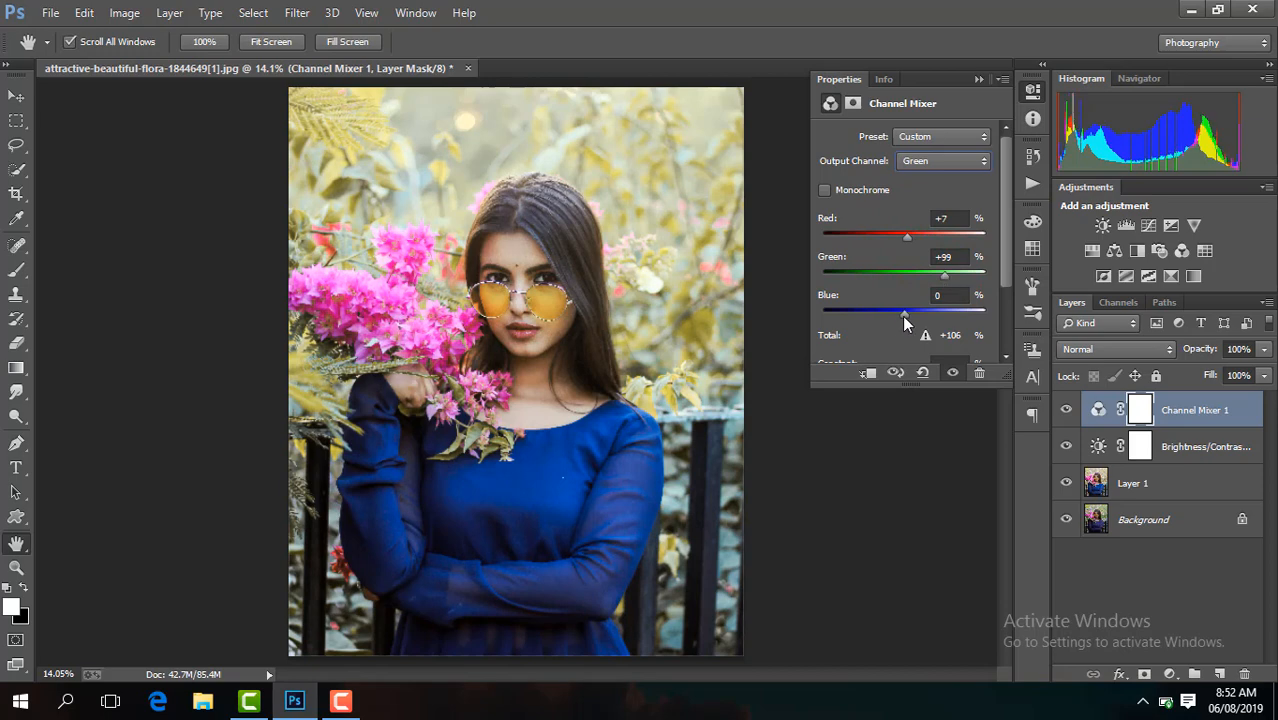
drag(903, 316, 905, 319)
Step: Set the Channel Mixer's Blue output channel to Red -11 and Green +14
click(913, 161)
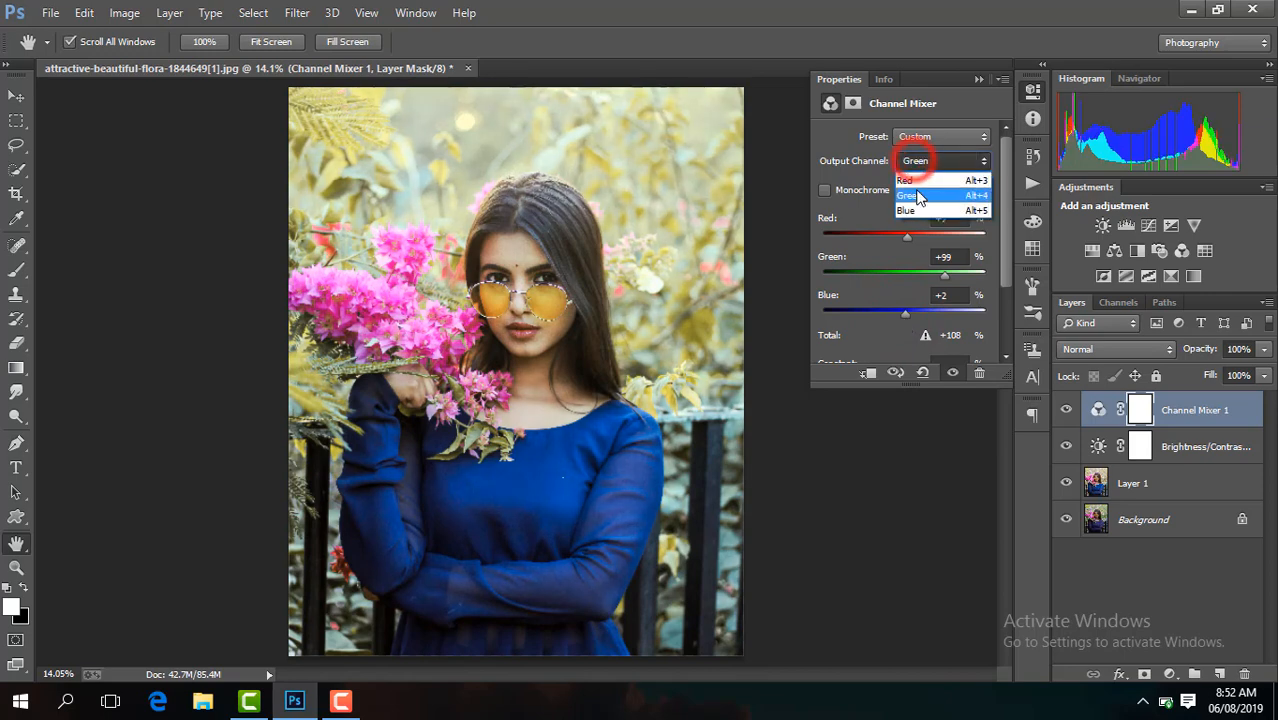
click(923, 212)
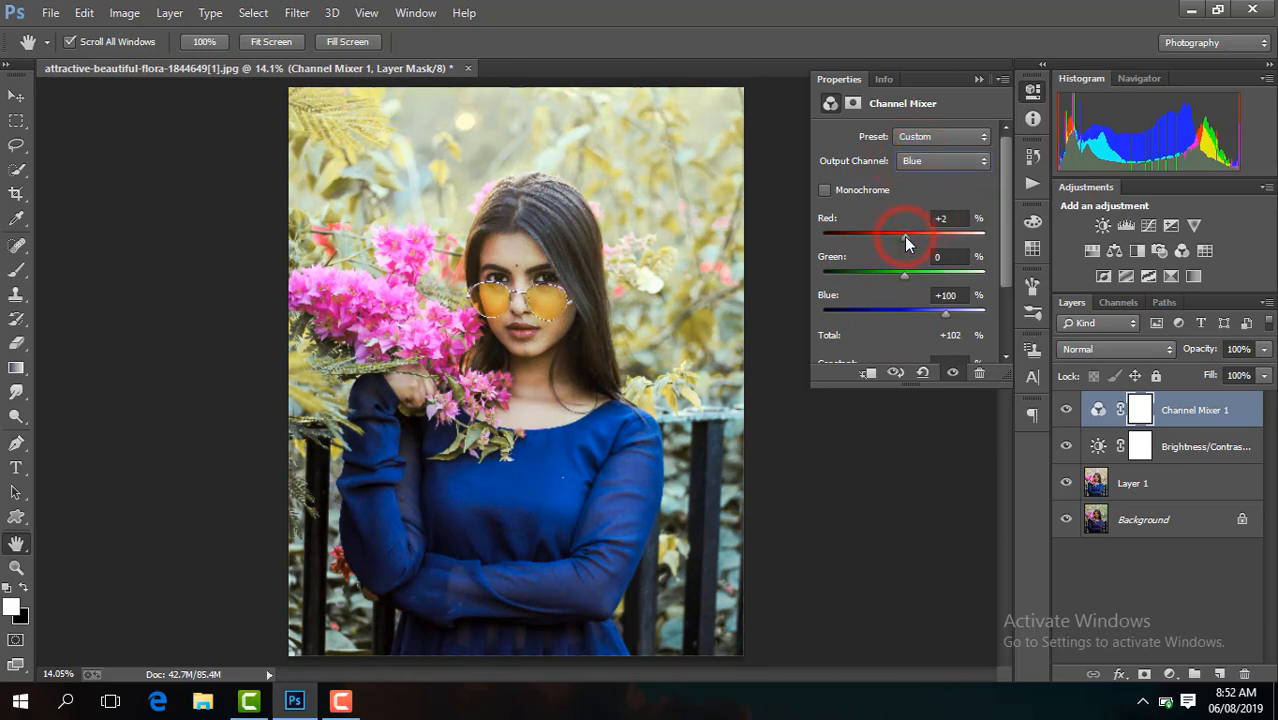
drag(906, 243, 902, 244)
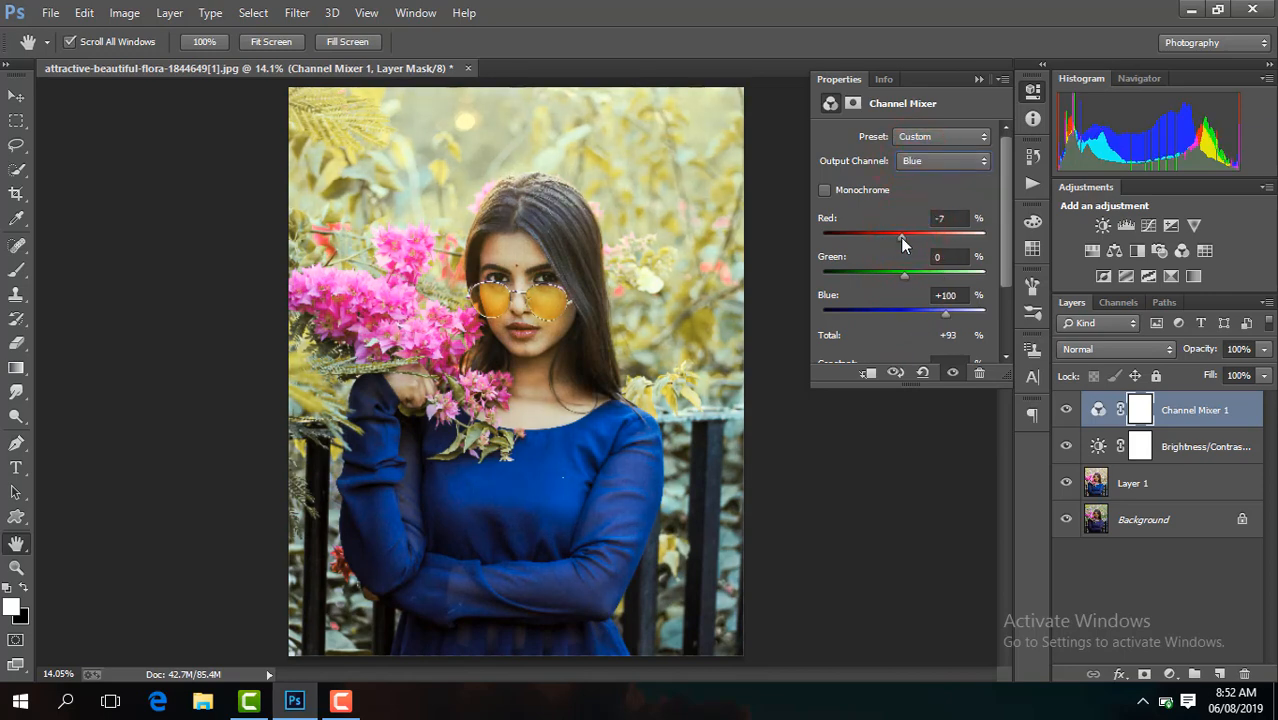
drag(905, 236, 902, 236)
drag(908, 281, 900, 242)
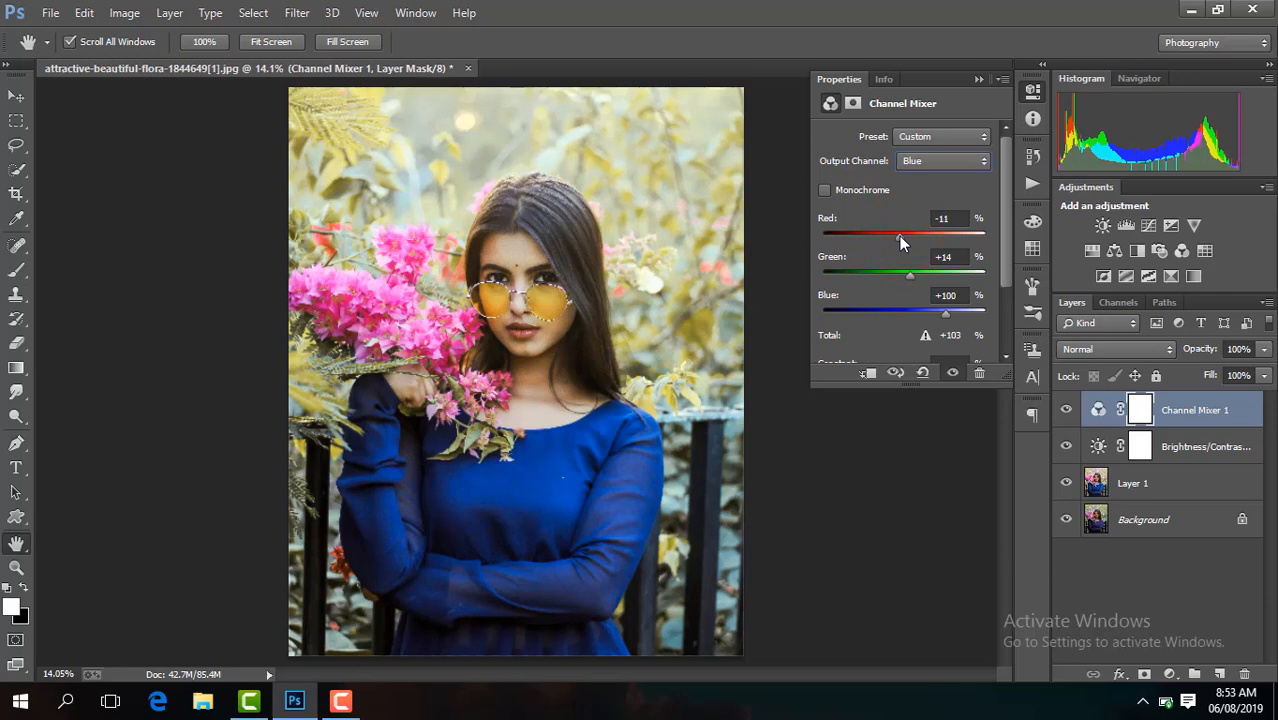
Step: Set the Channel Mixer's Blue output channel to Blue +94, and its Red output channel to Red +101, Green -14 and Blue +5
drag(944, 312, 944, 318)
click(942, 163)
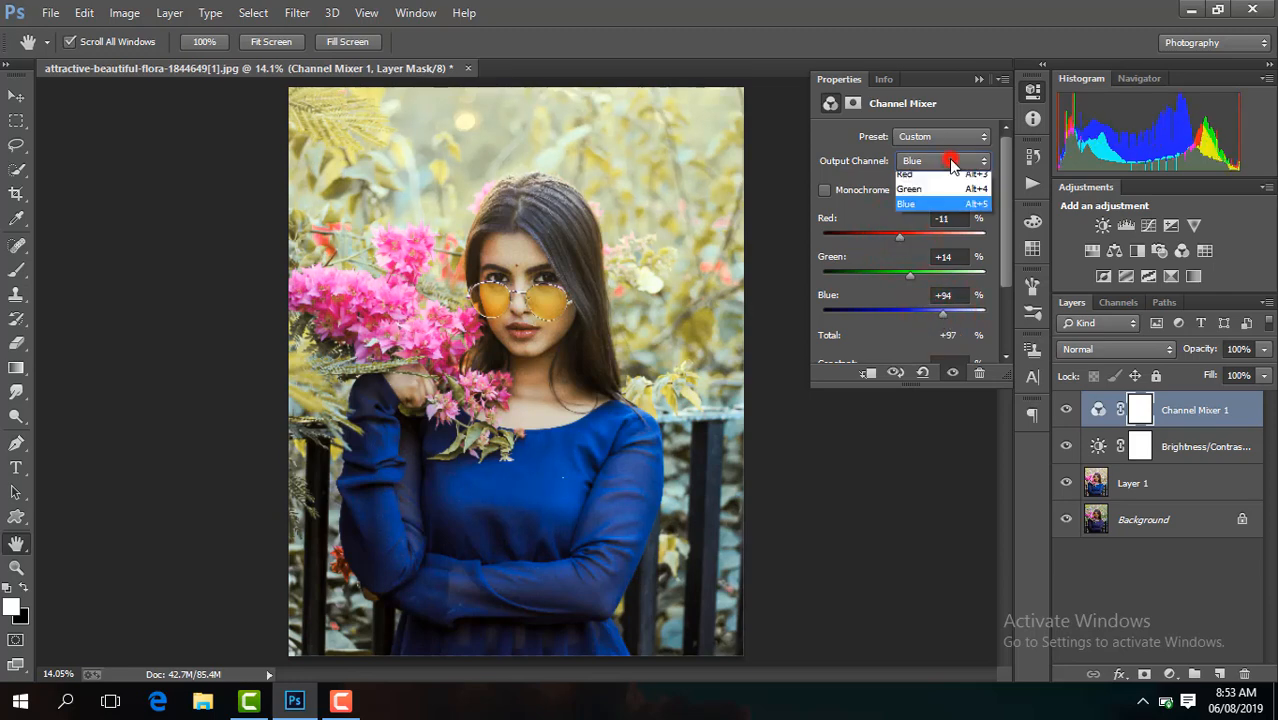
click(928, 163)
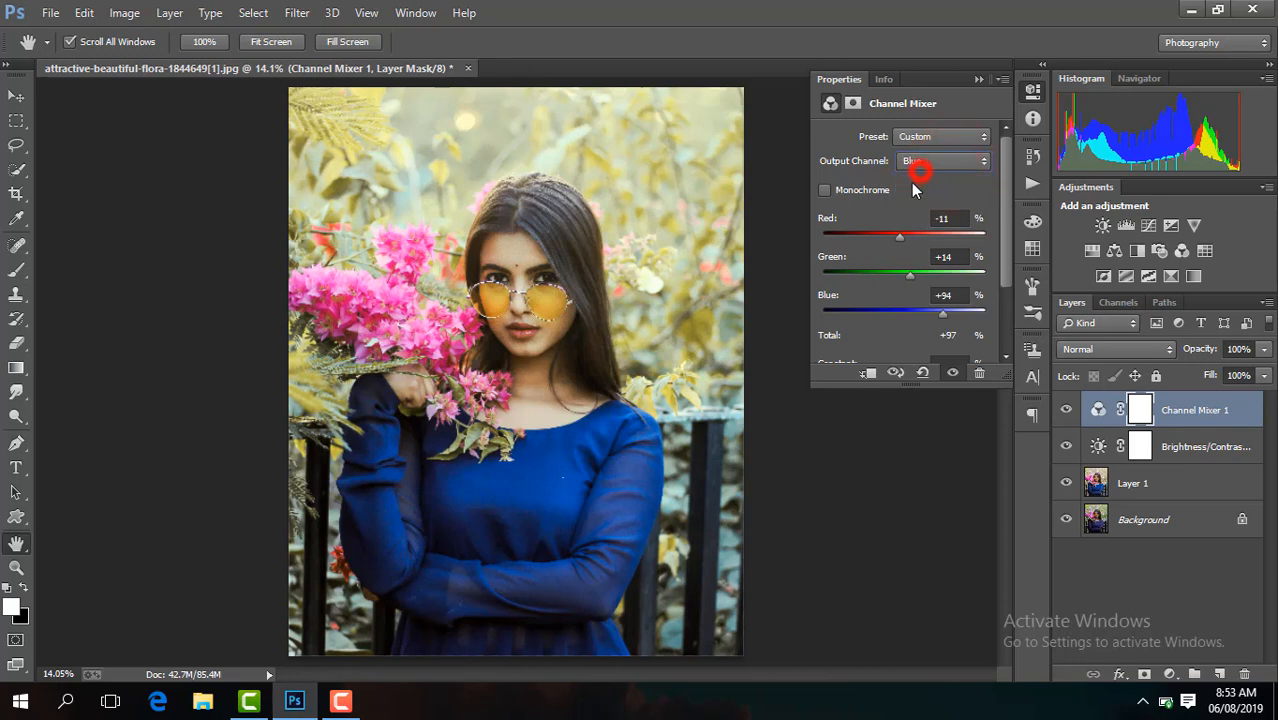
click(932, 165)
click(928, 182)
drag(945, 235, 944, 232)
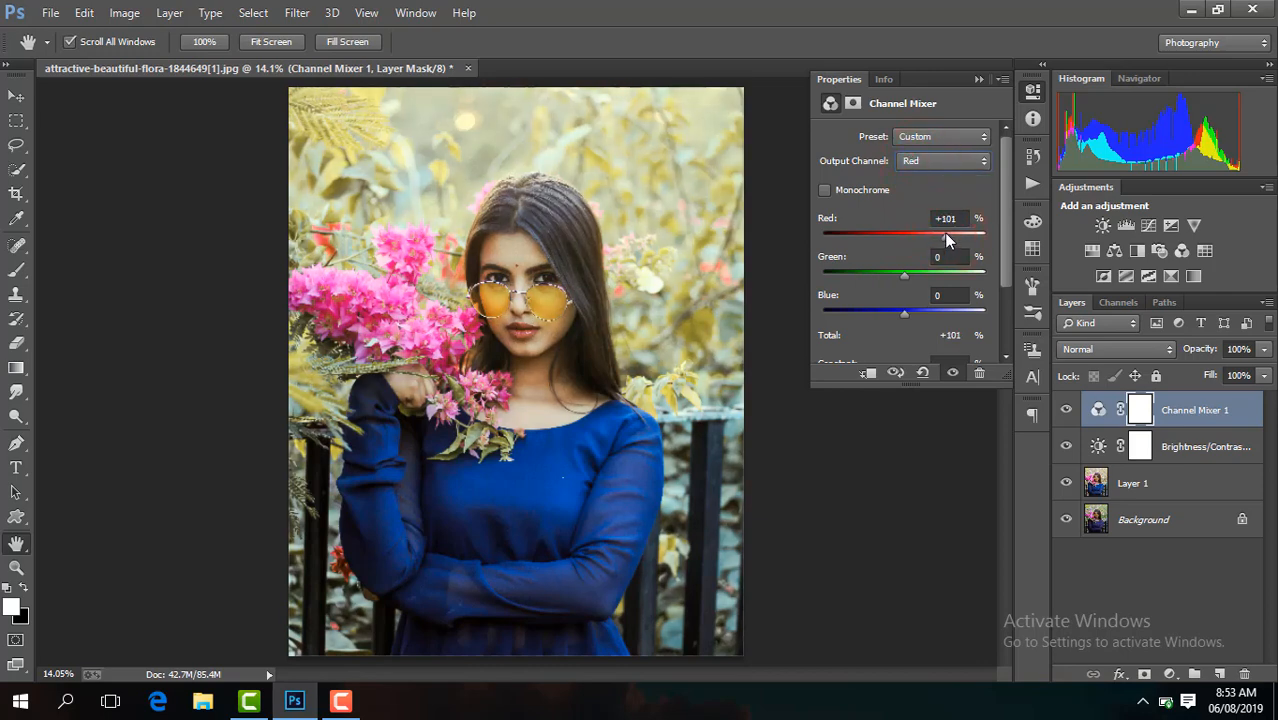
drag(907, 283, 907, 318)
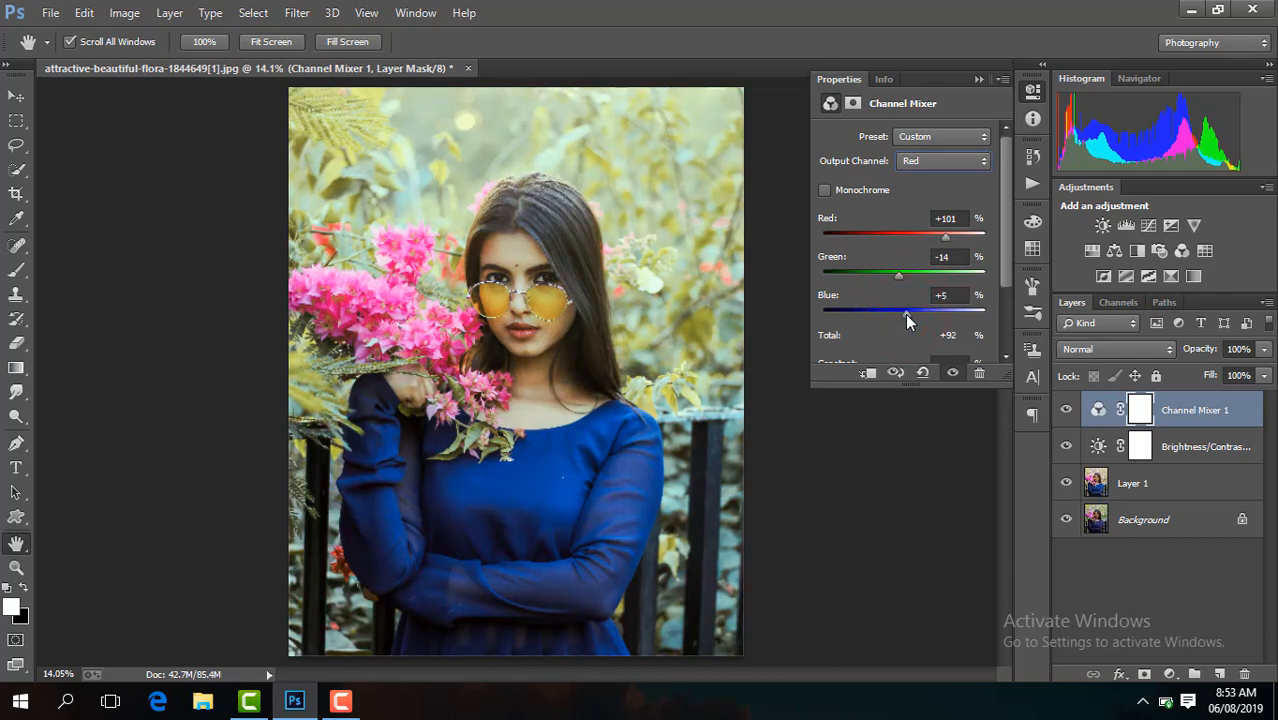
Step: Compare the photo with and without the Channel Mixer layer, and flatten the image
click(977, 79)
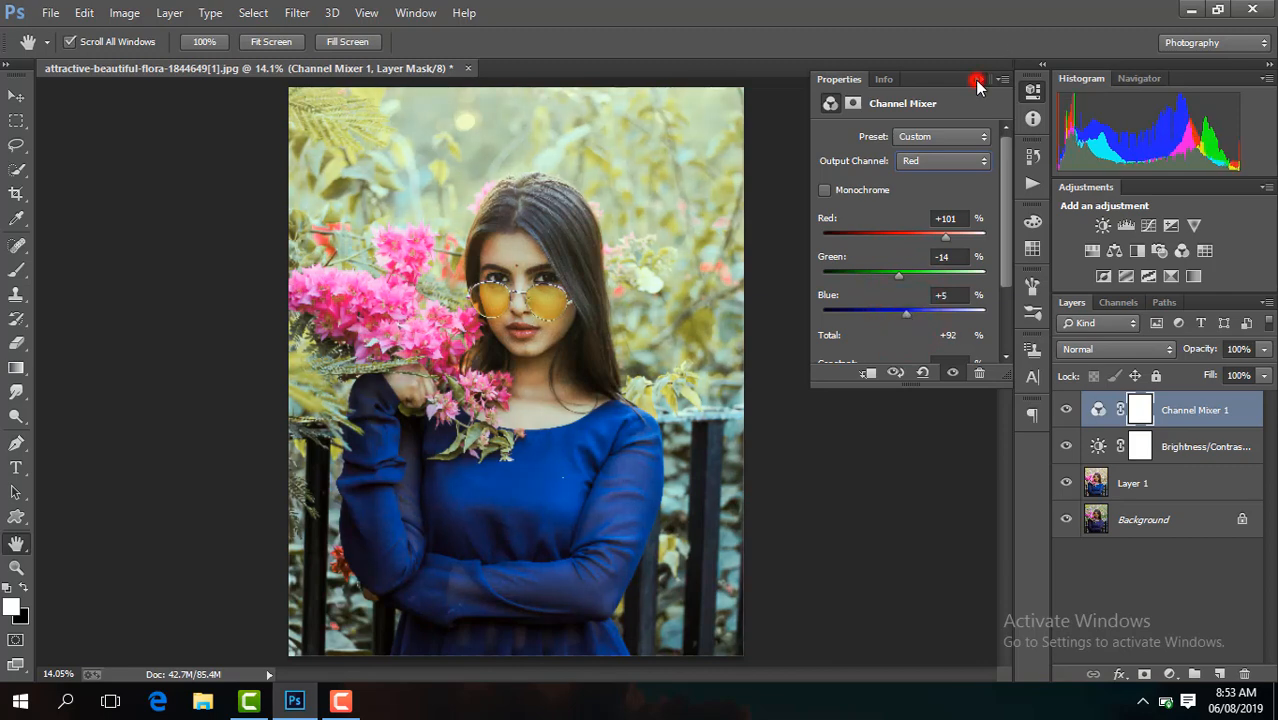
click(1066, 410)
click(1066, 410)
right_click(1262, 416)
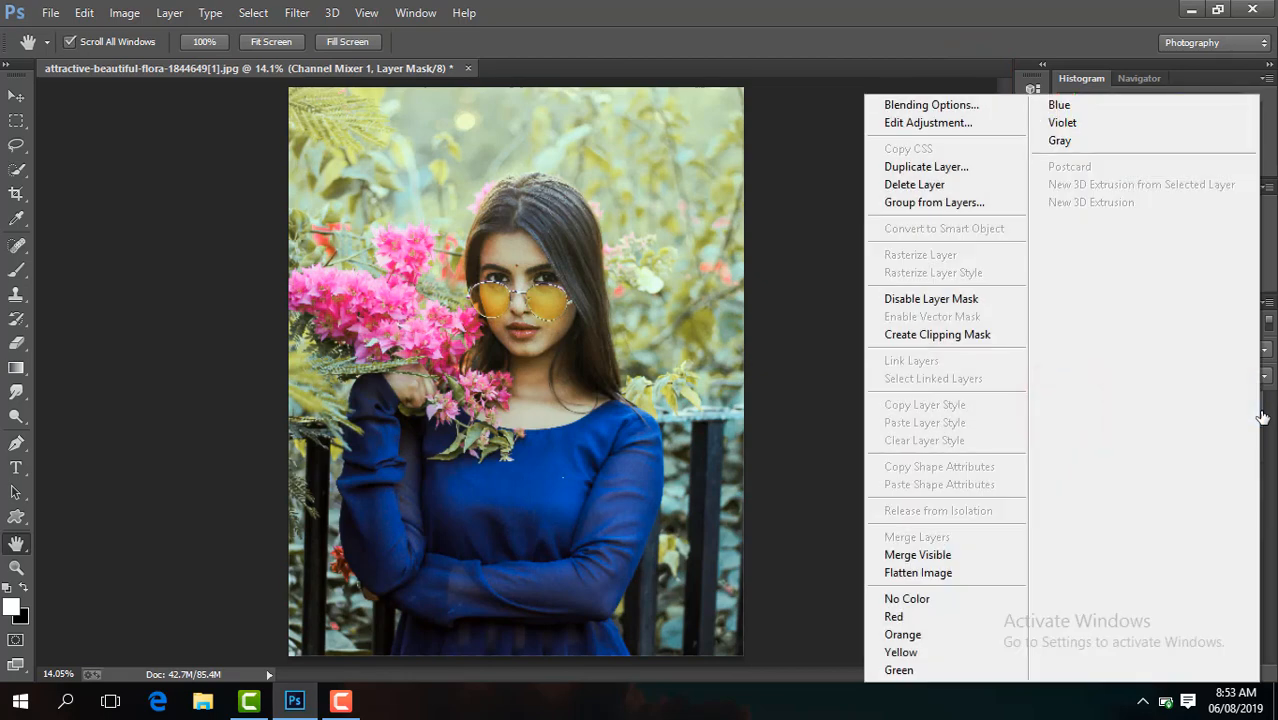
click(1007, 571)
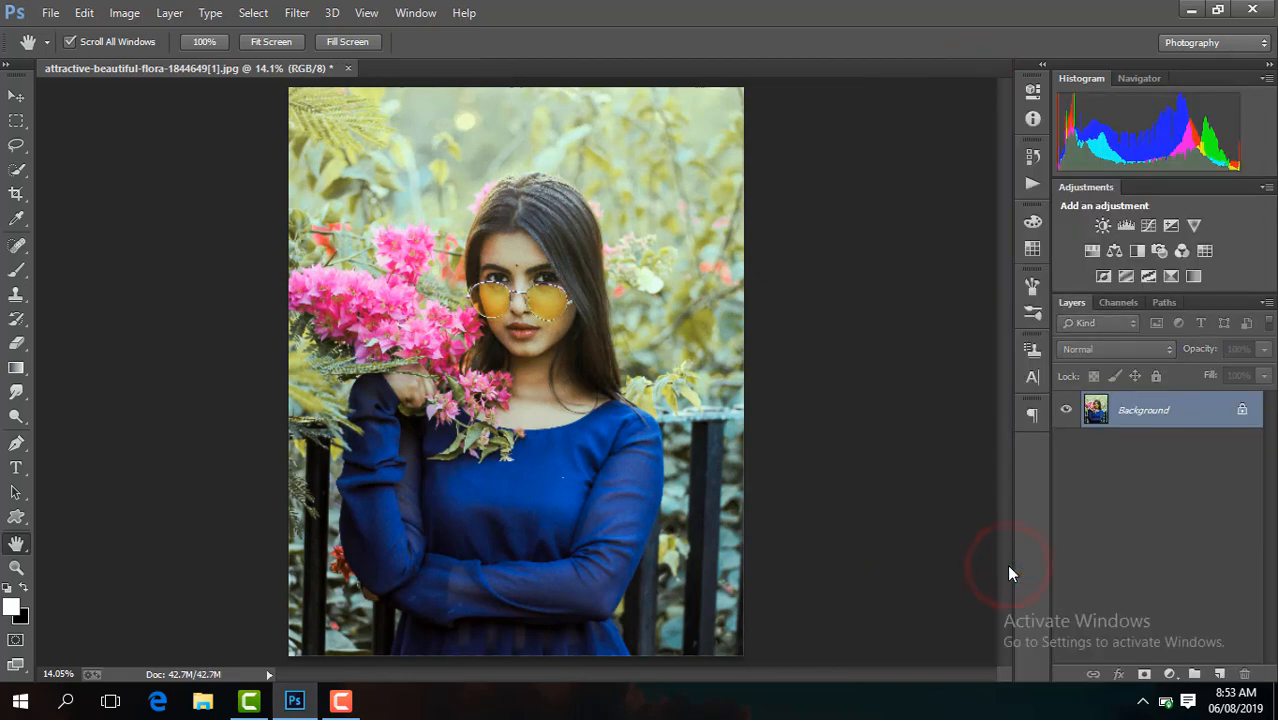
Step: Duplicate the flattened Background layer and open the Camera Raw filter on the copy
key(ctrl+j)
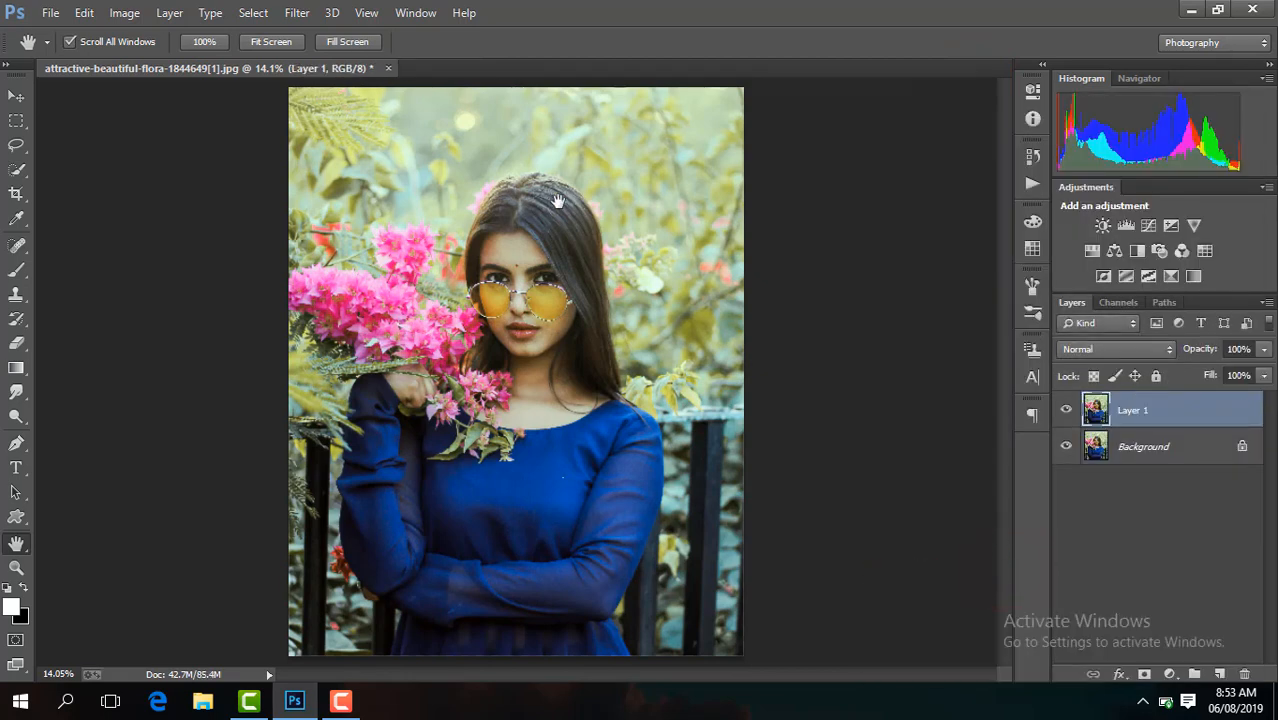
click(303, 13)
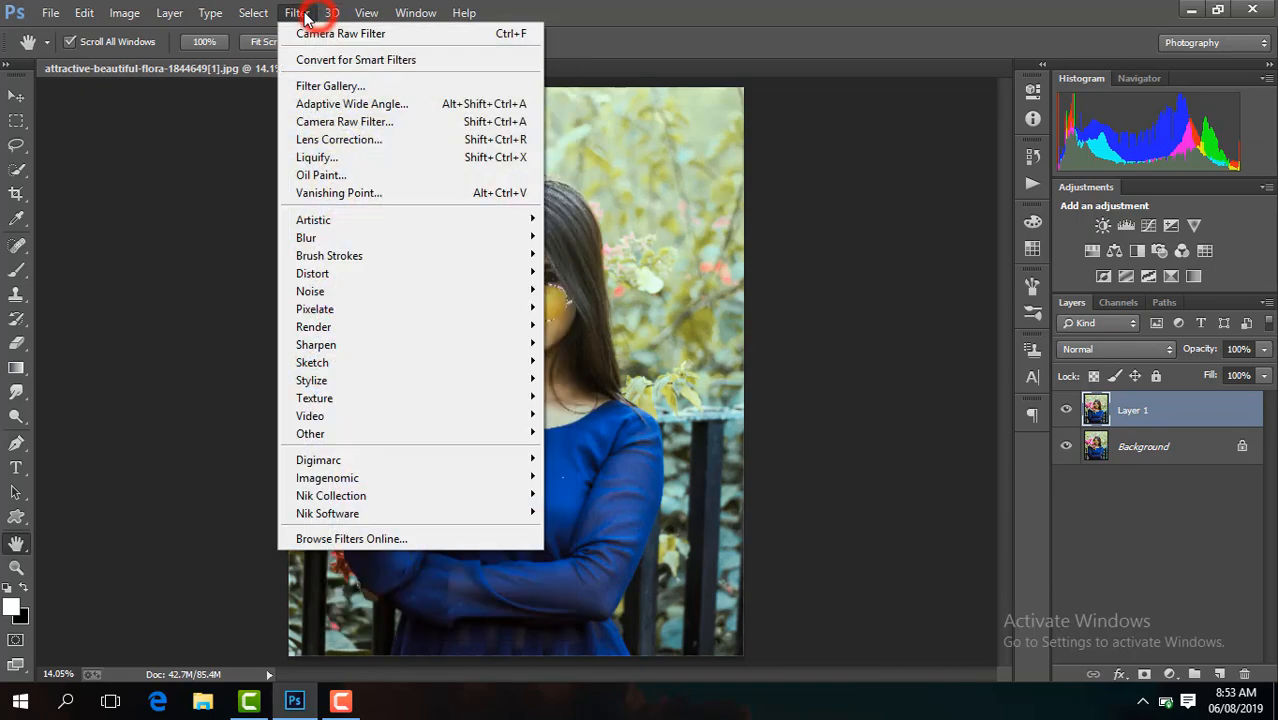
click(381, 120)
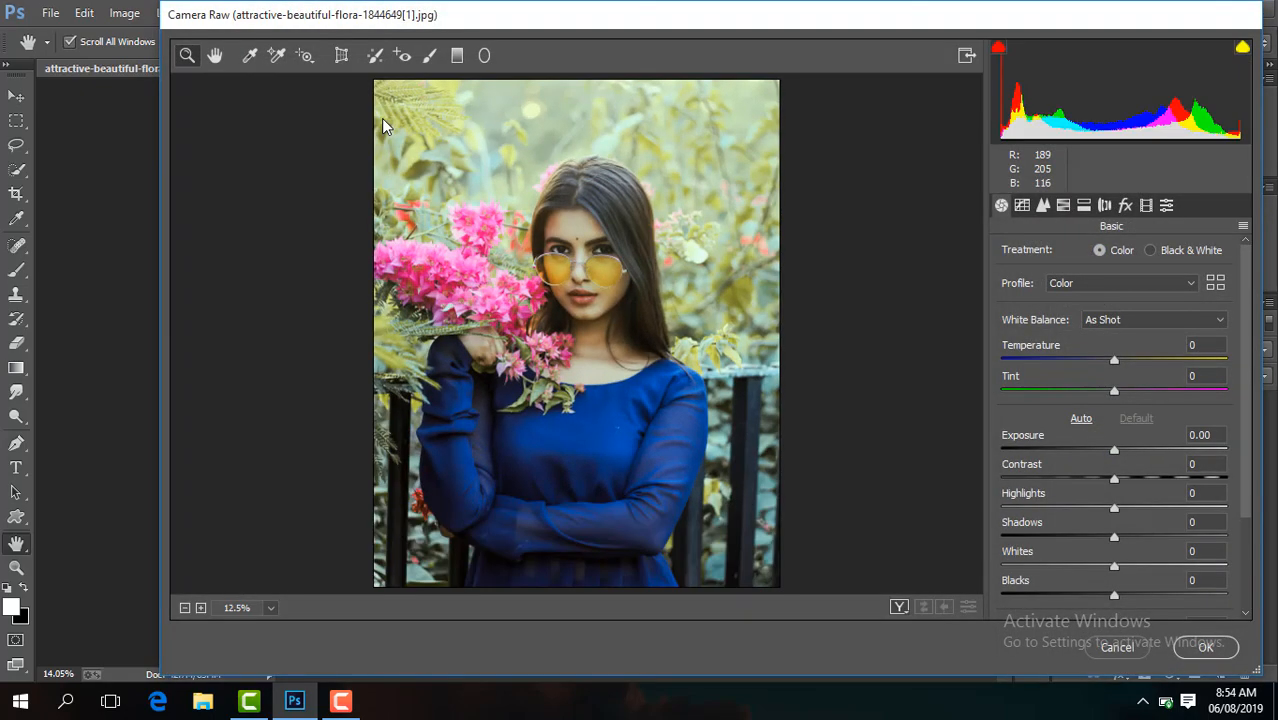
Step: Darken the photo's edges with graduated filters running from all four corners toward the centre, with Exposure -0.95 and Tint -3
click(457, 55)
drag(777, 79, 652, 296)
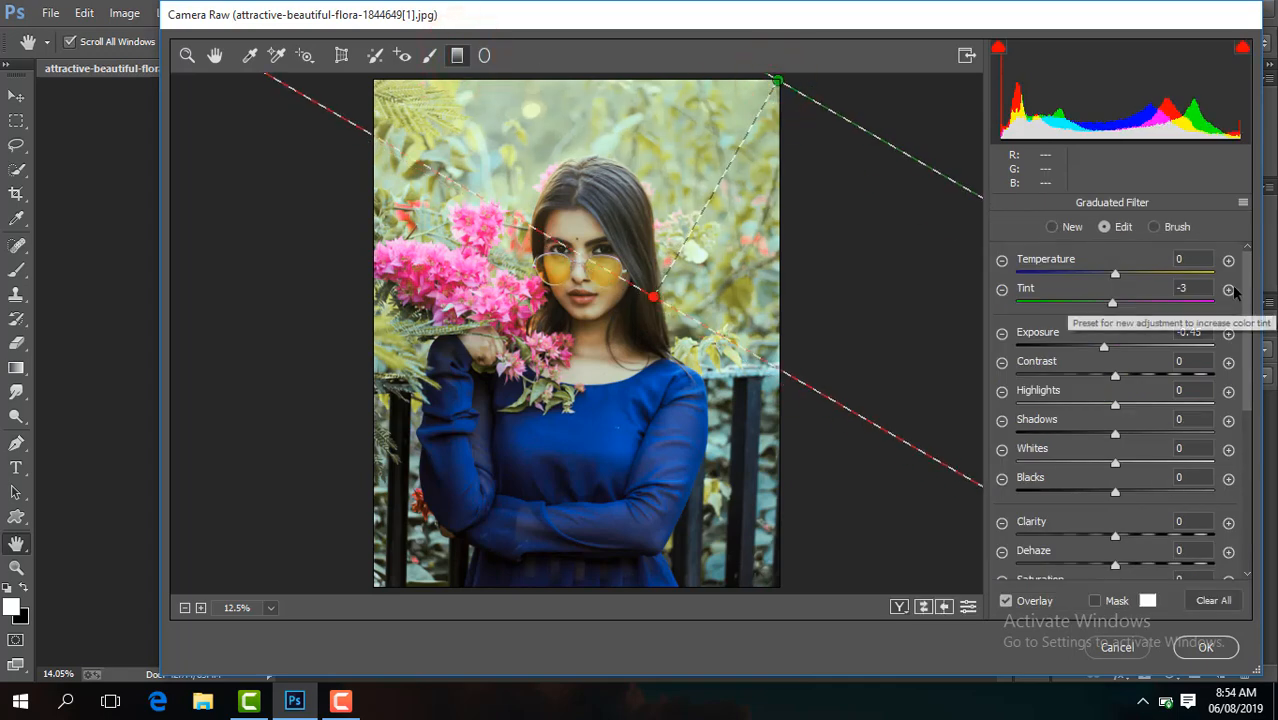
drag(1102, 347, 1091, 347)
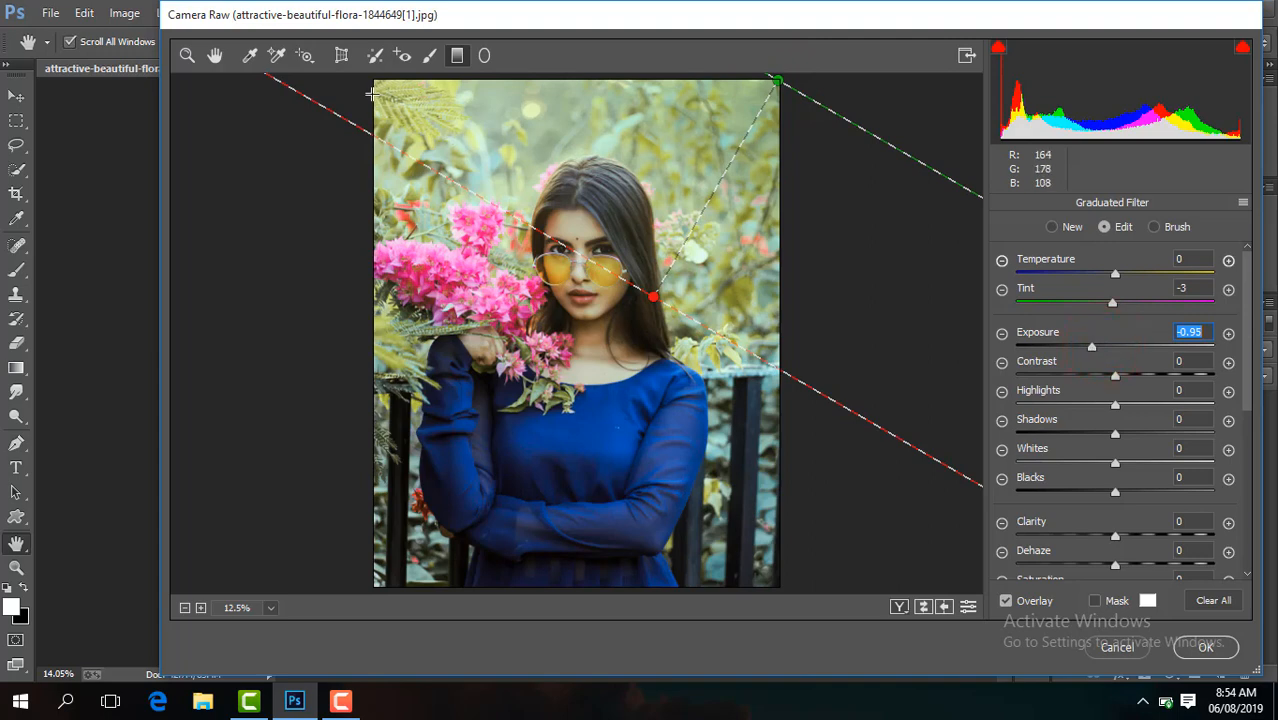
drag(375, 80, 548, 254)
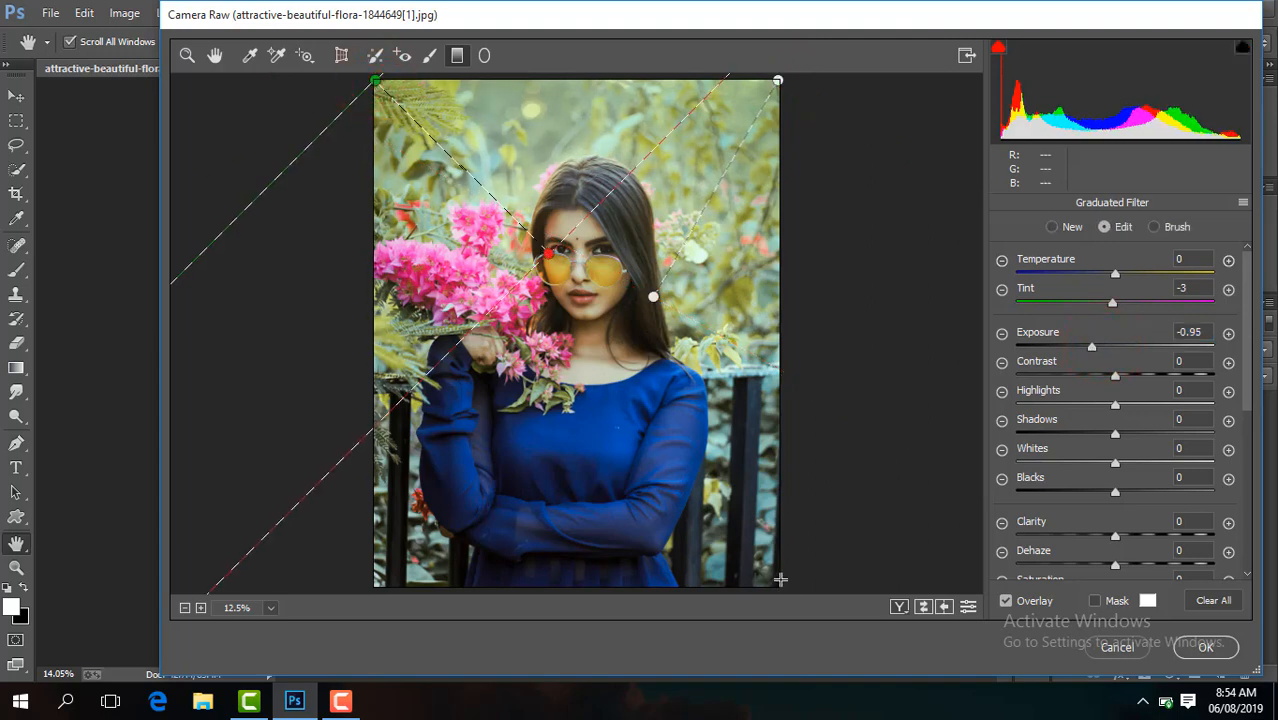
drag(782, 588, 373, 584)
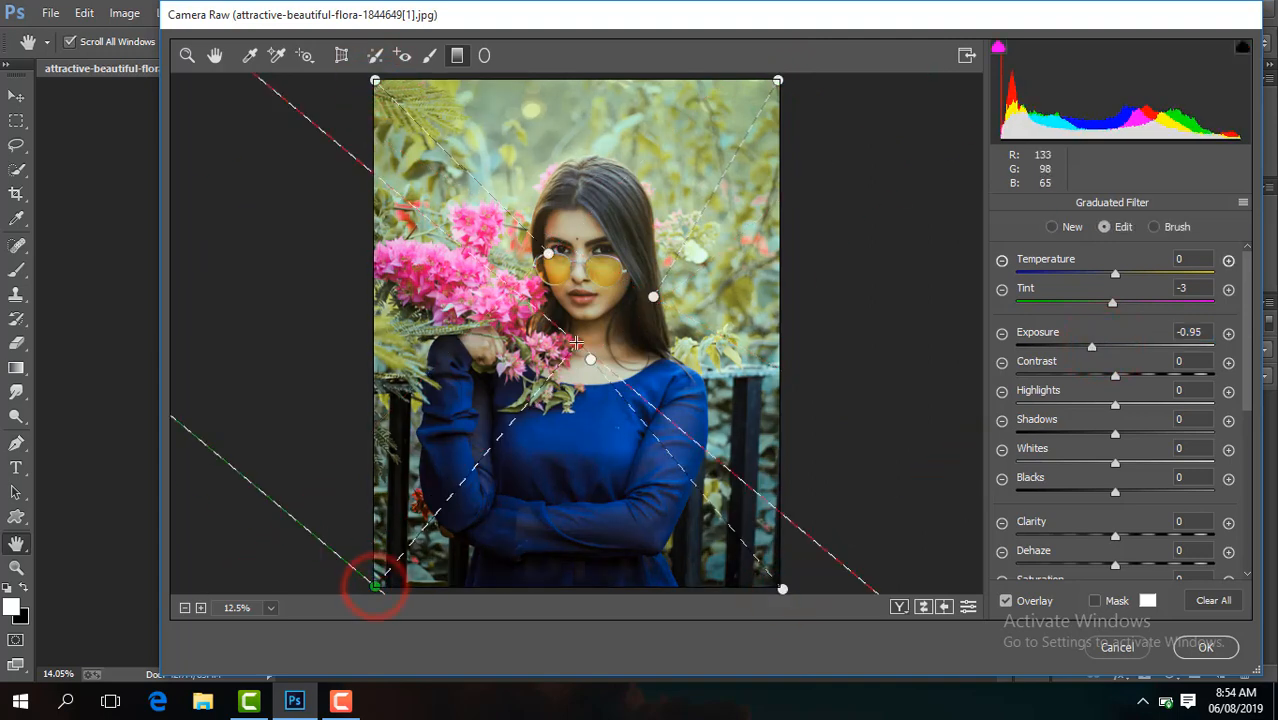
Step: Set the basic Temperature to -3 and Contrast to +4, and raise Shadows slightly
click(214, 55)
drag(1113, 362, 1110, 362)
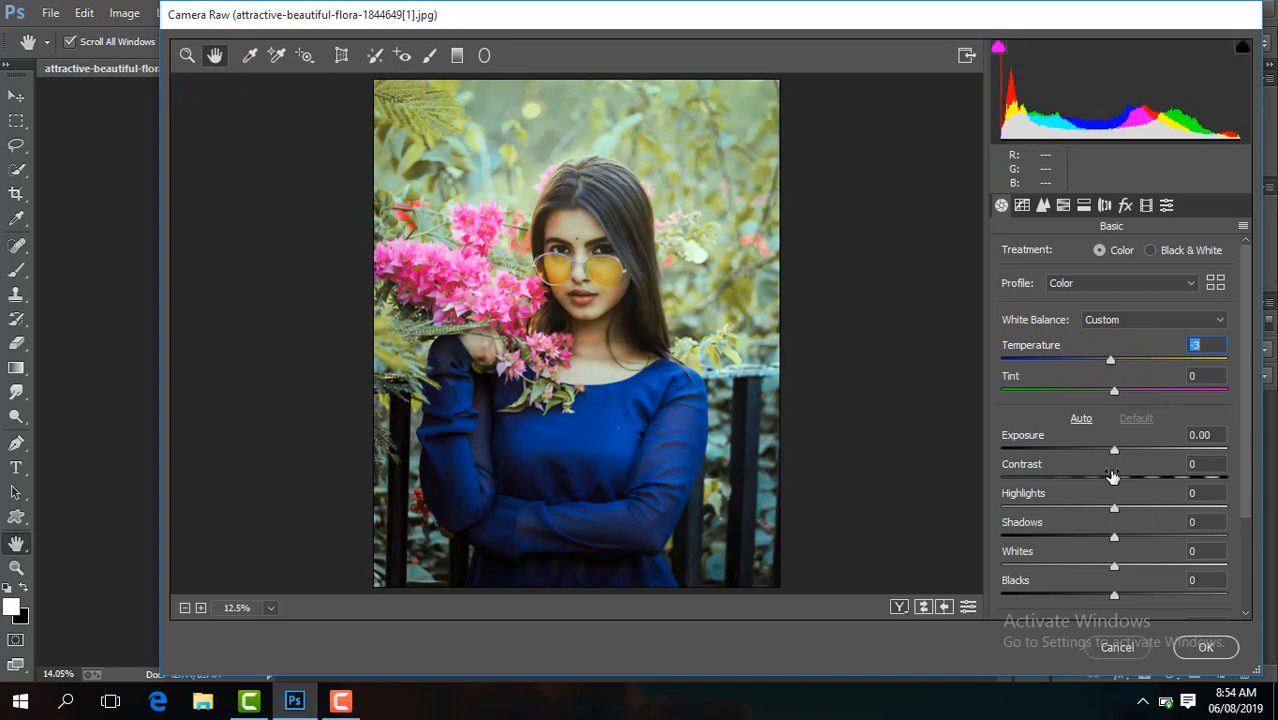
drag(1114, 478, 1118, 478)
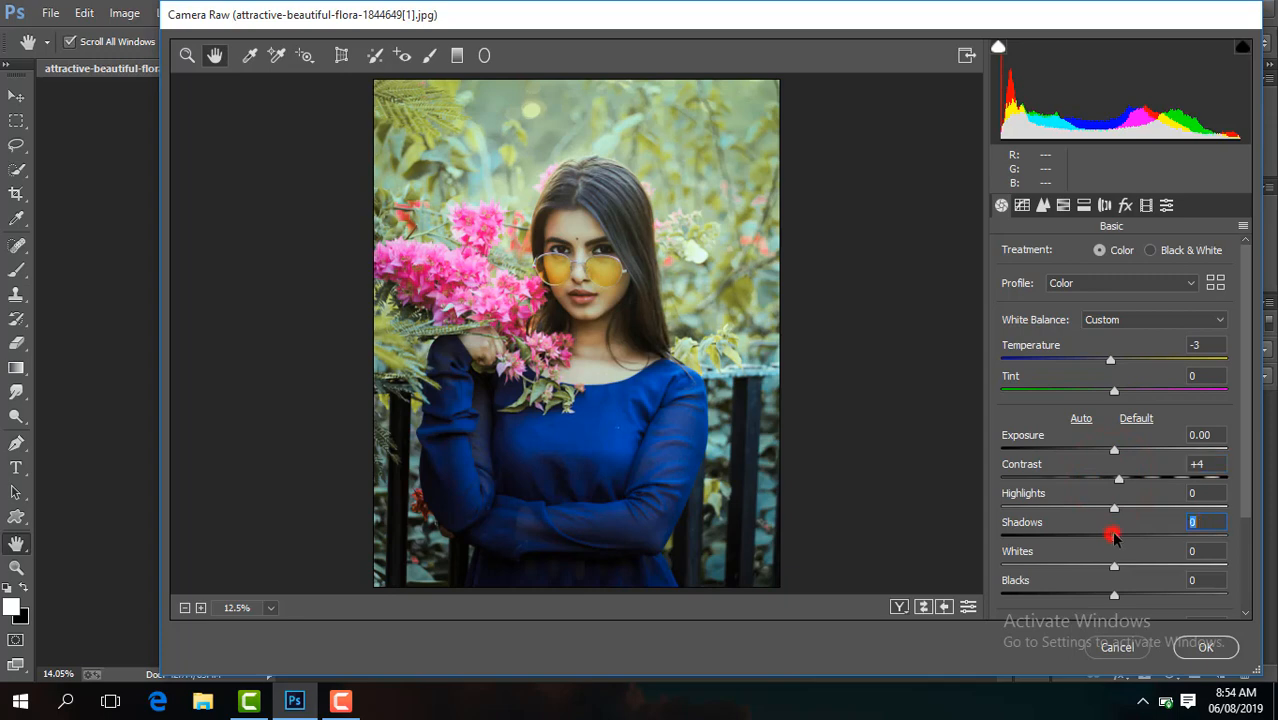
drag(1114, 537, 1125, 540)
Step: Set the HSL saturation to Yellows +19 and Greens +10, and the hue to Yellows -28 and Greens -100
click(1060, 205)
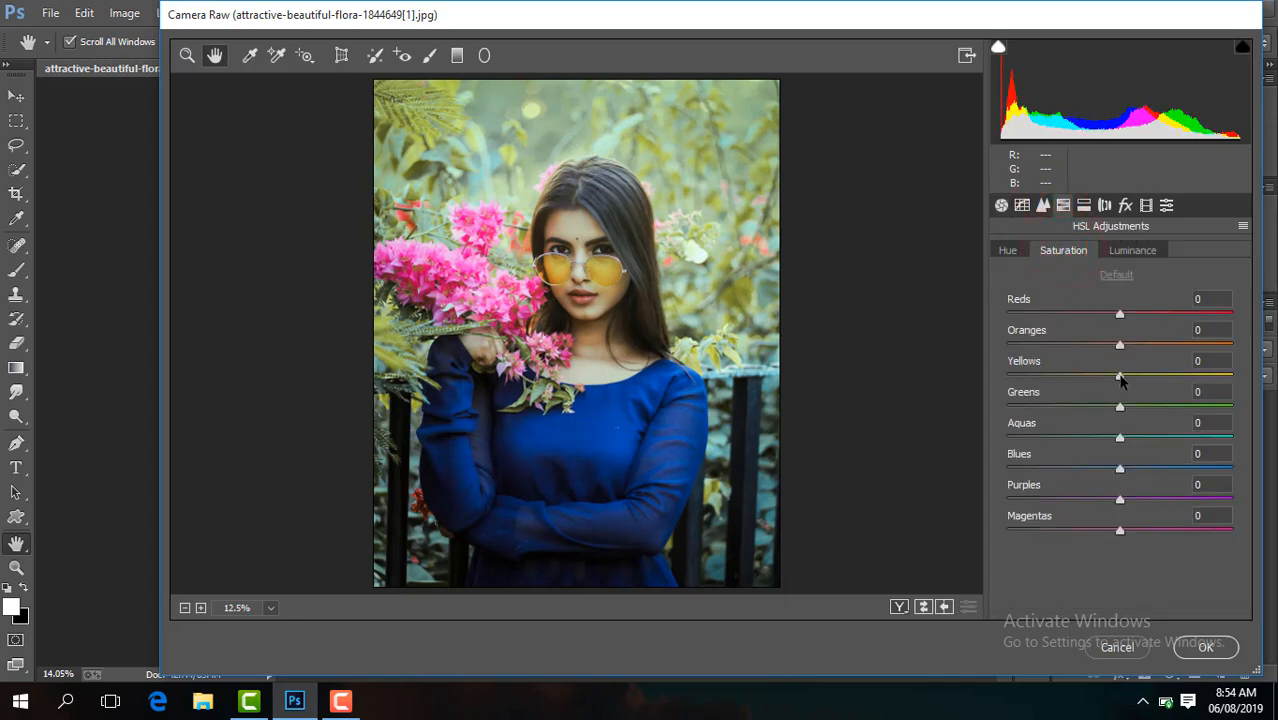
drag(1120, 376, 1131, 414)
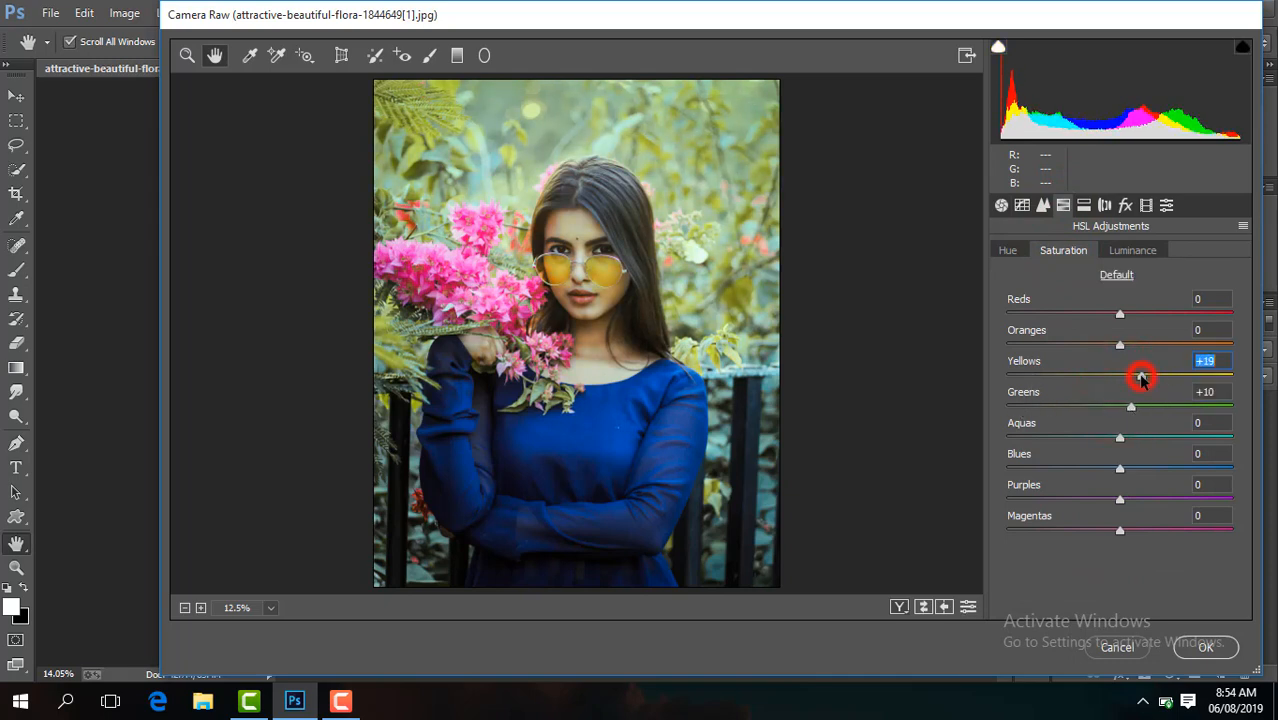
click(1016, 250)
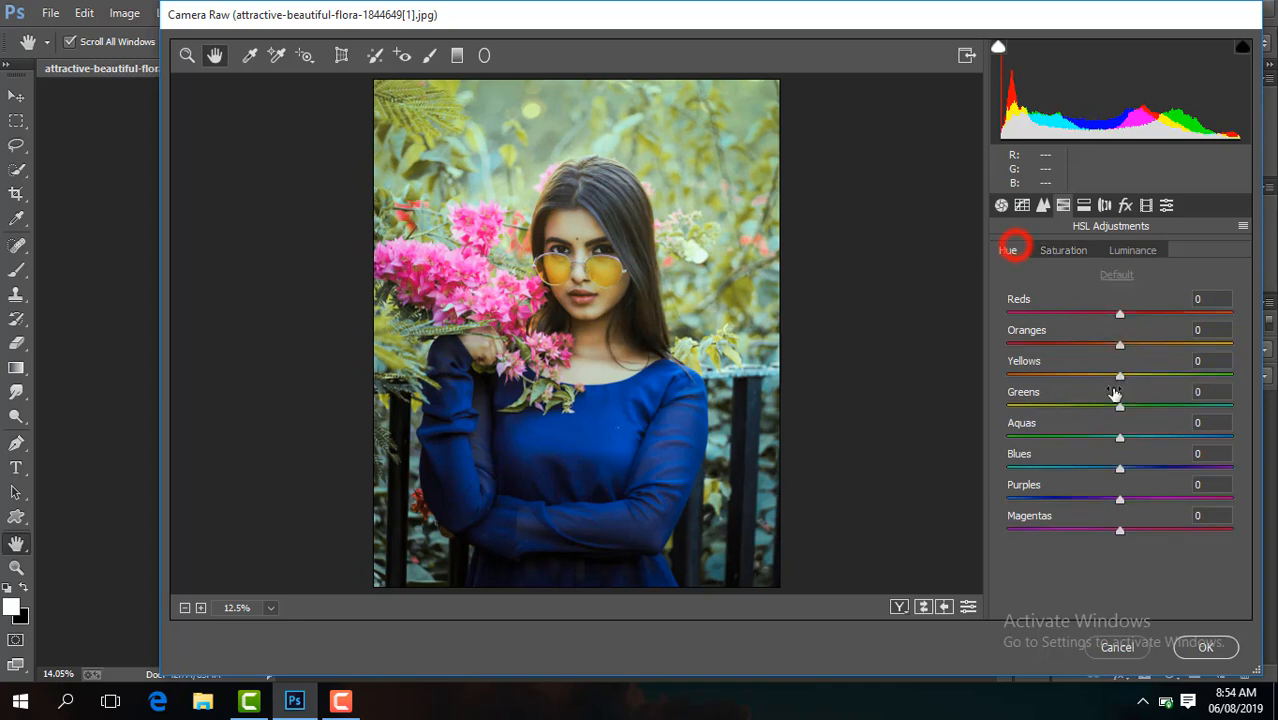
drag(1120, 376, 996, 418)
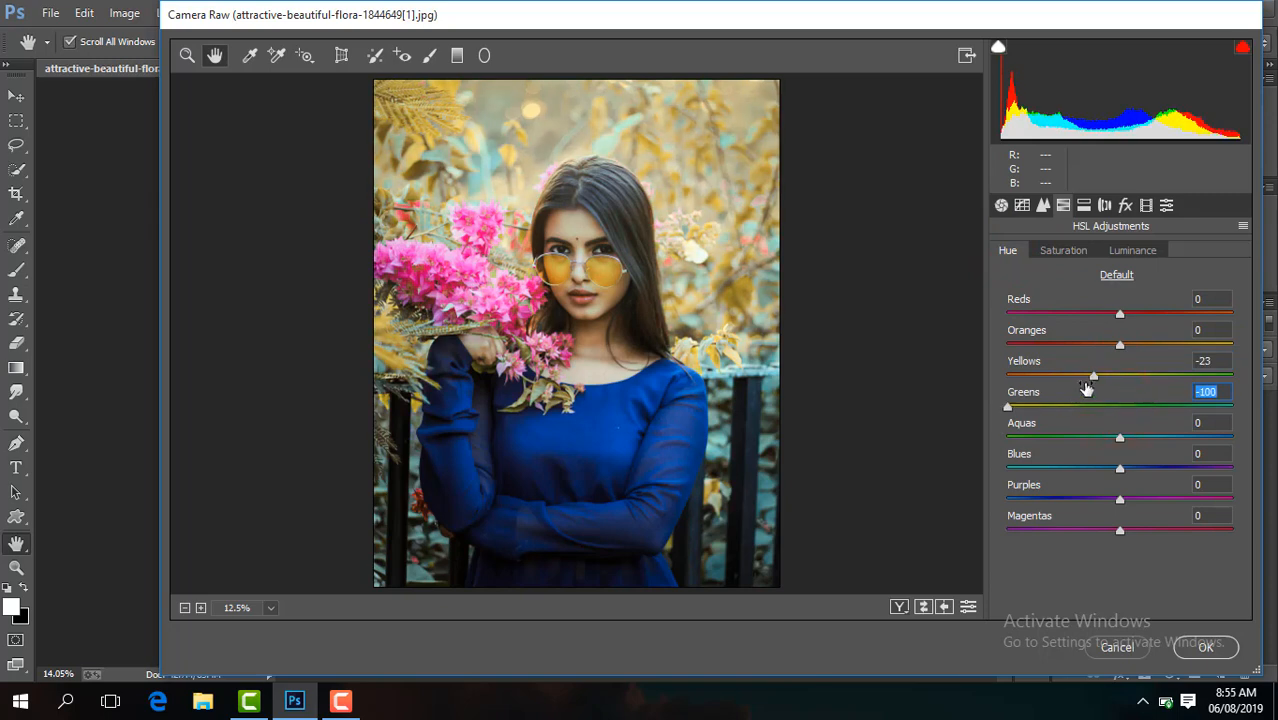
drag(1093, 376, 1074, 377)
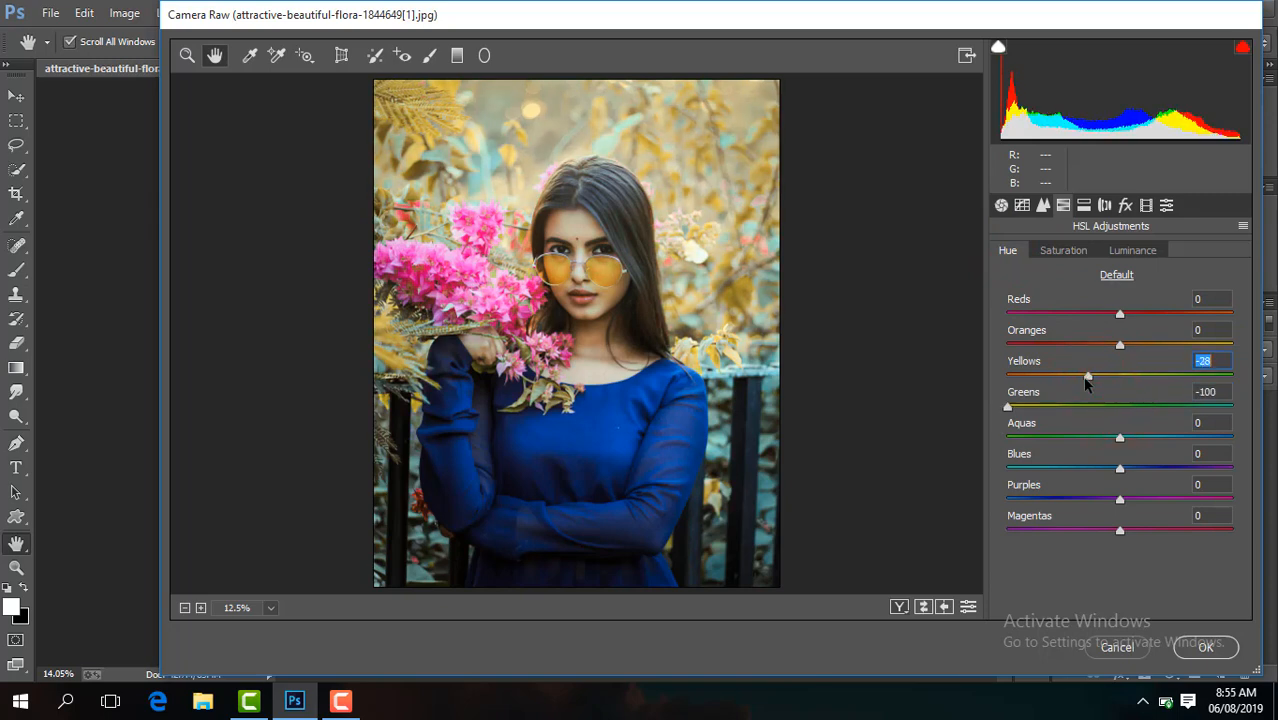
Step: Set the Sharpening Amount to 51
click(1043, 205)
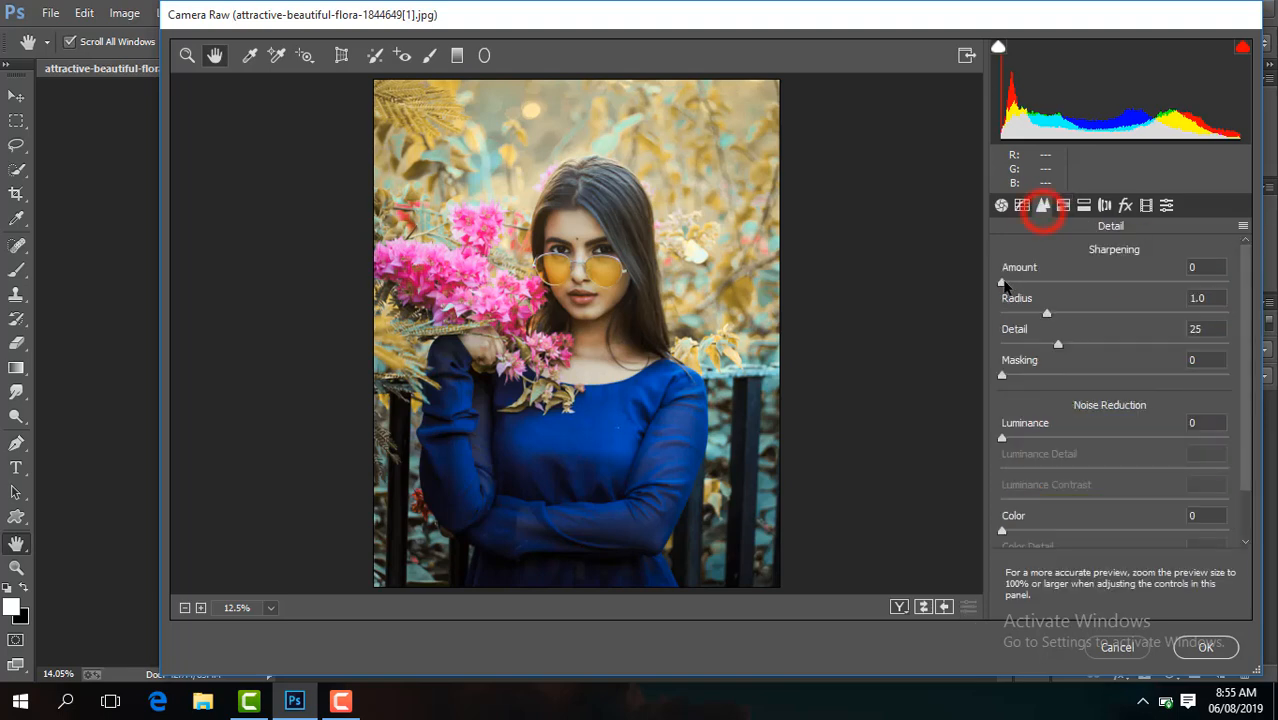
drag(1008, 283, 1080, 287)
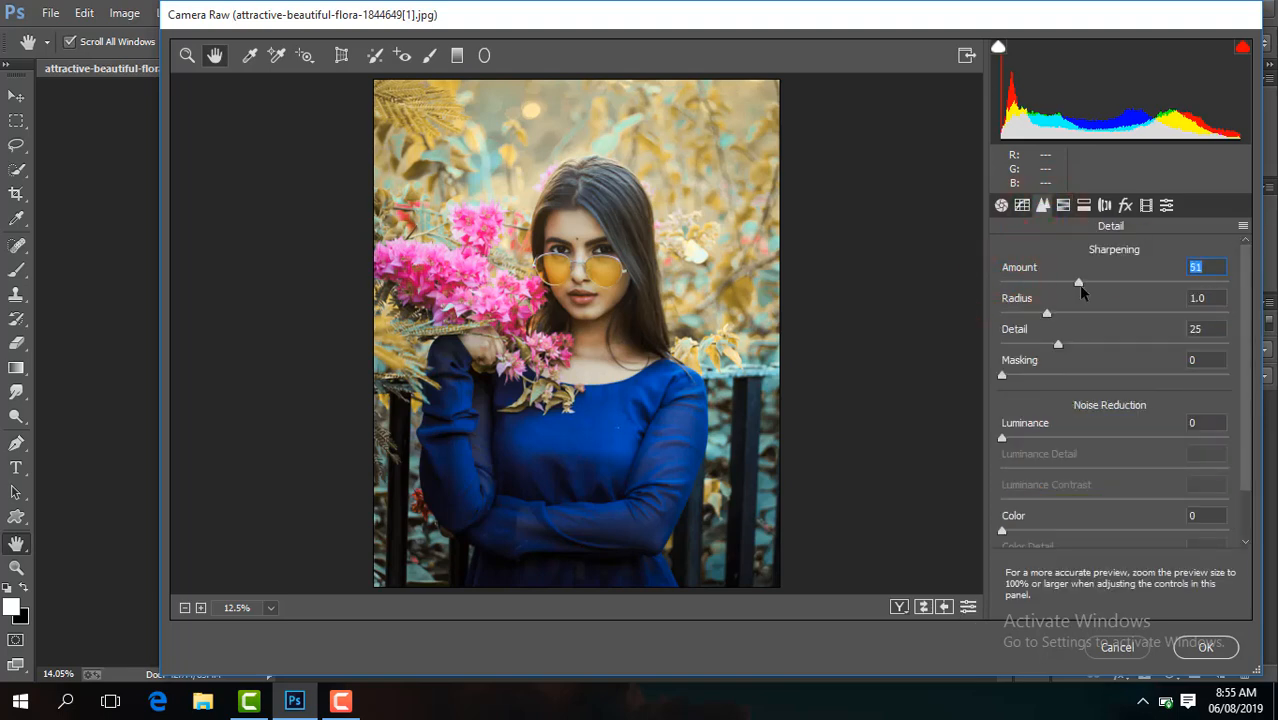
Step: Add a radial filter with Exposure -0.30, fit its ellipse around the woman's head and shoulders, and apply the Camera Raw edits
click(484, 55)
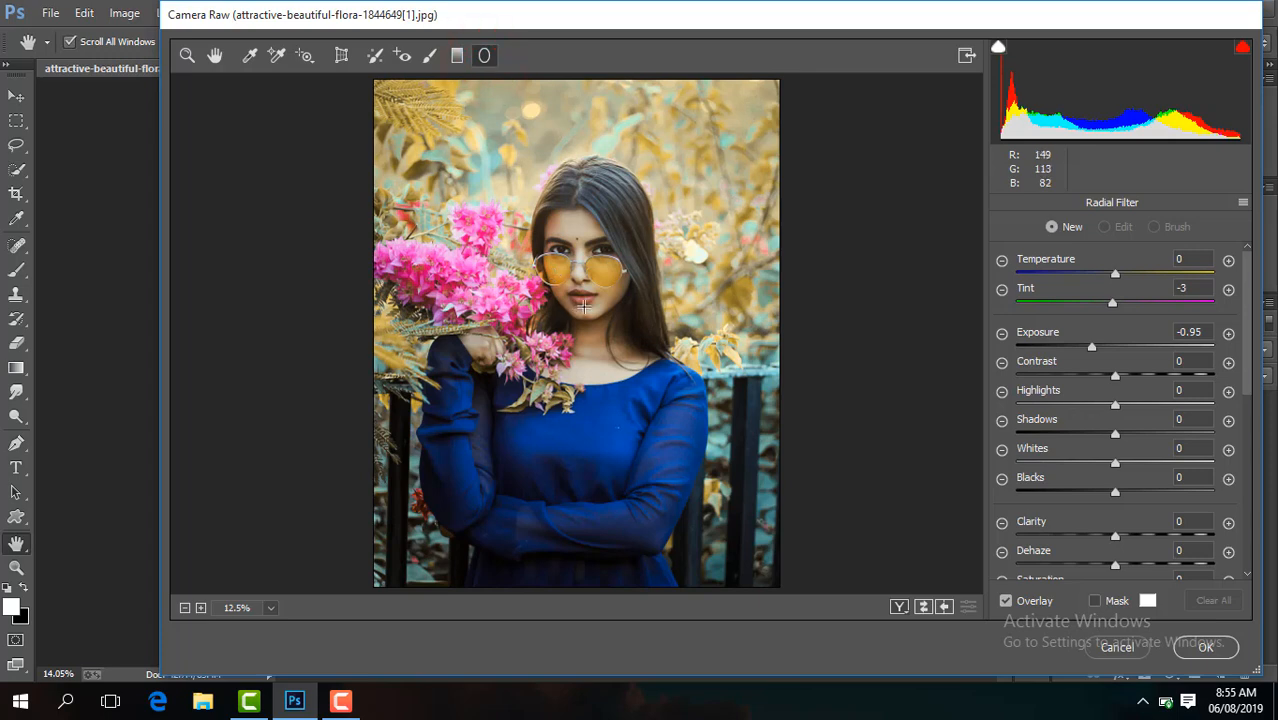
drag(584, 307, 710, 475)
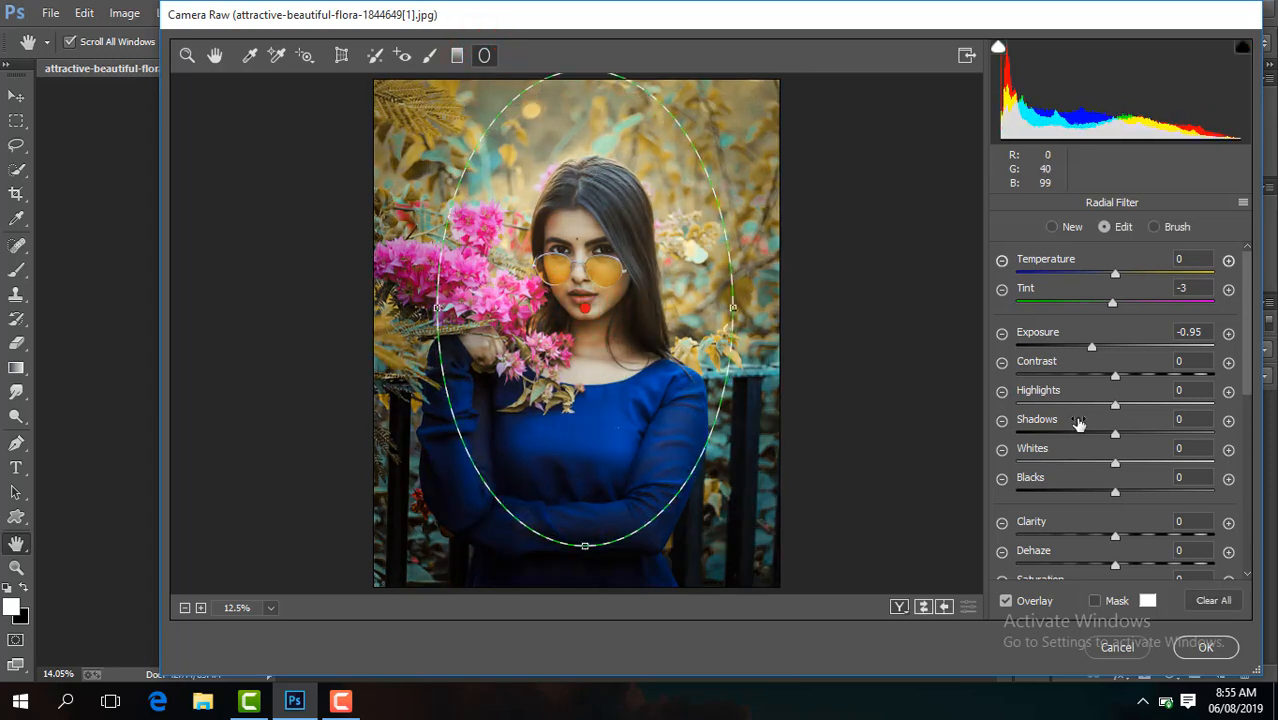
drag(1090, 346, 1108, 351)
drag(626, 470, 619, 457)
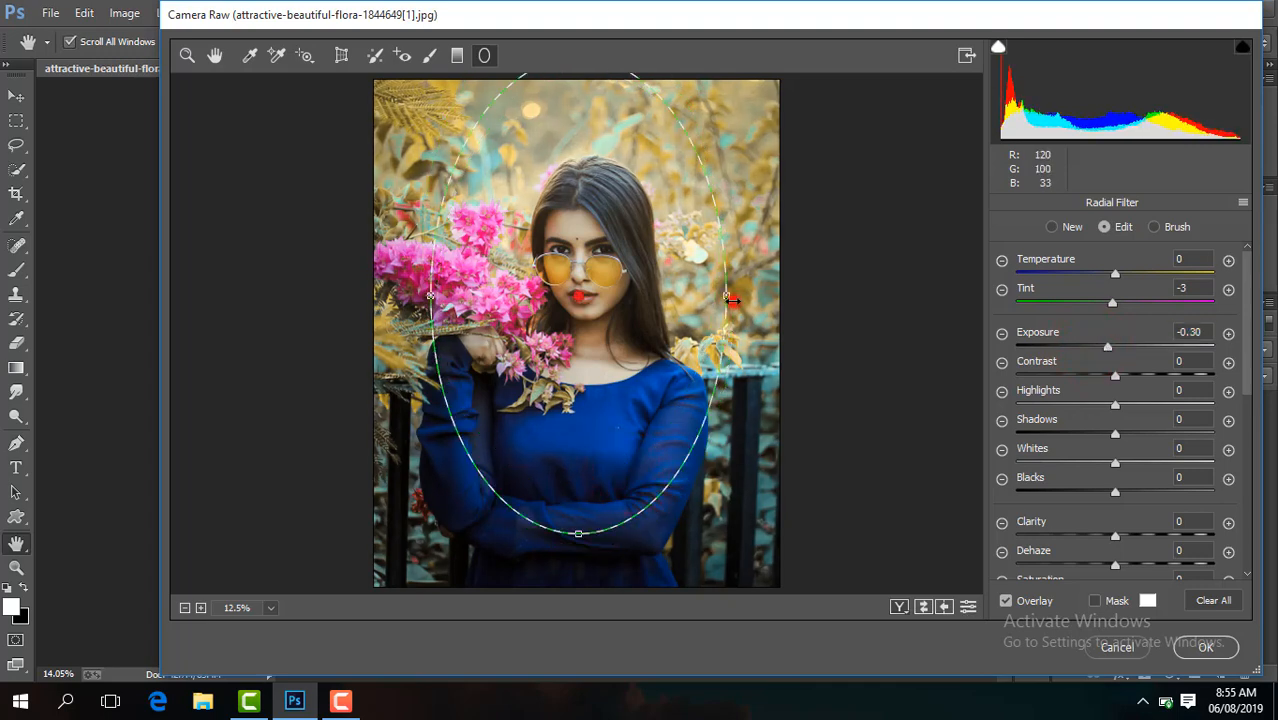
drag(732, 301, 706, 301)
drag(579, 536, 582, 464)
drag(619, 388, 614, 365)
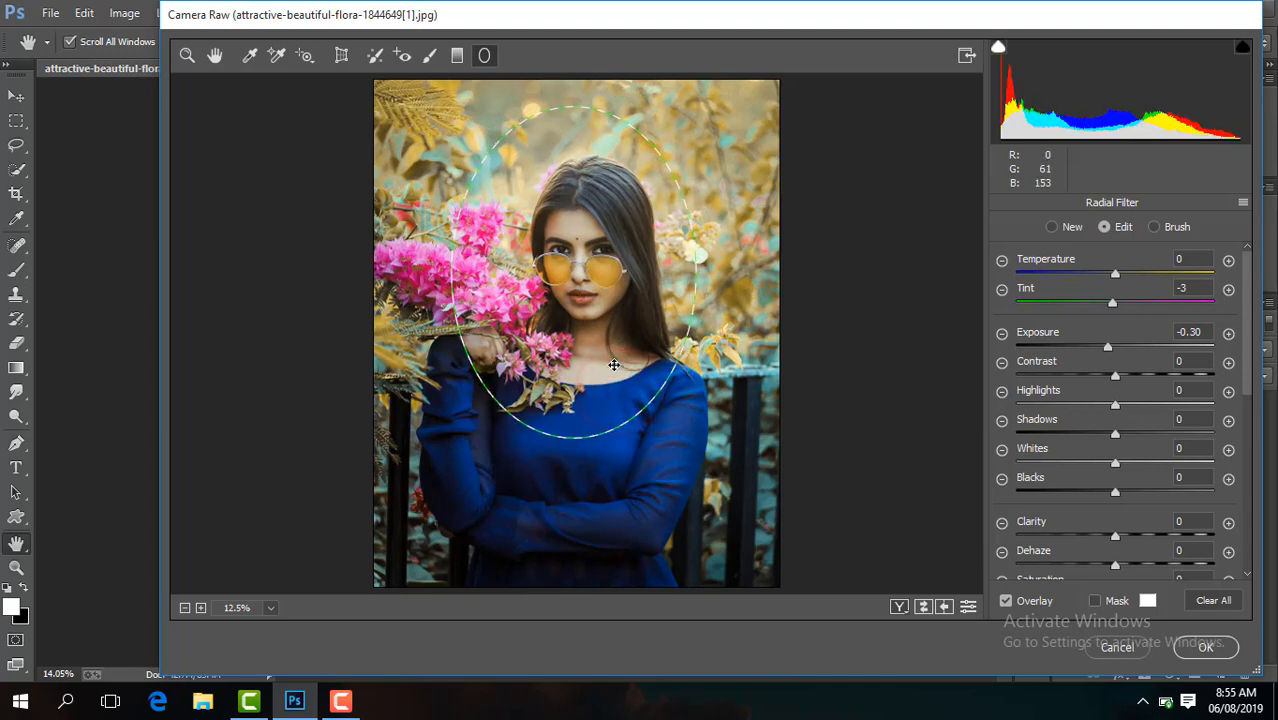
click(1205, 647)
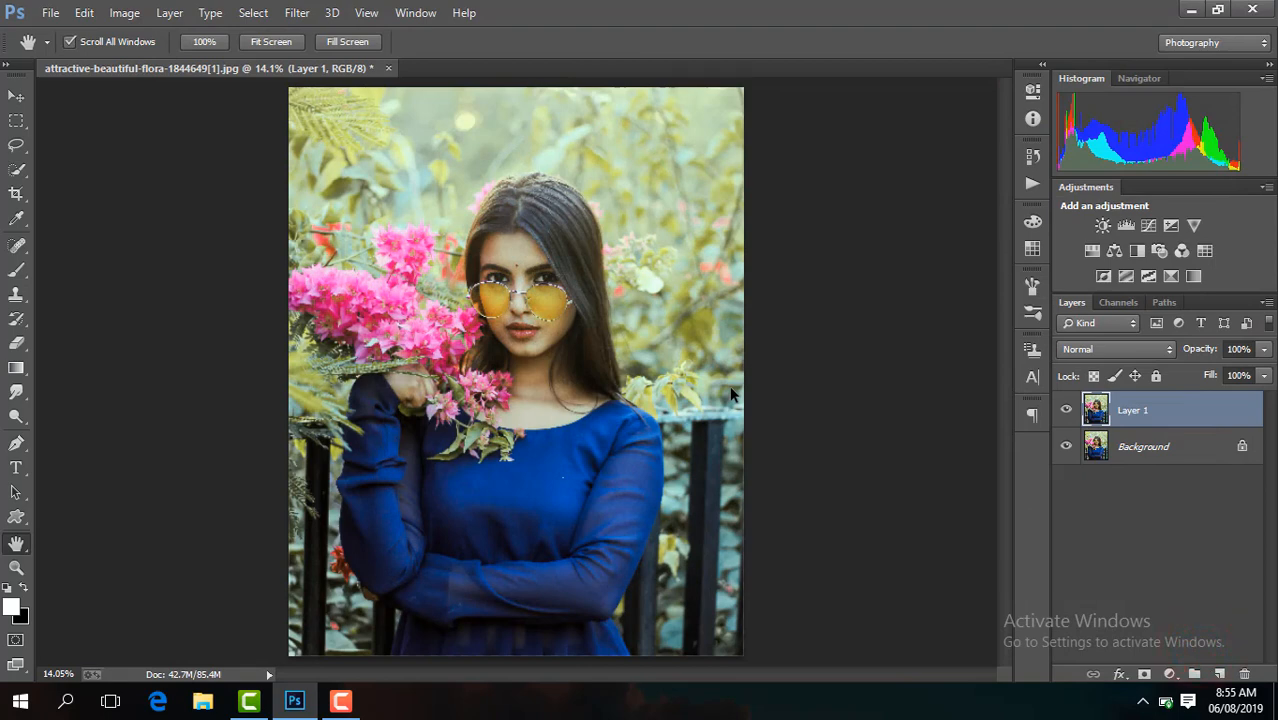
Step: Compare the photo with and without the filtered Layer 1, and merge it down into the Background
click(1066, 409)
click(1066, 409)
right_click(1088, 410)
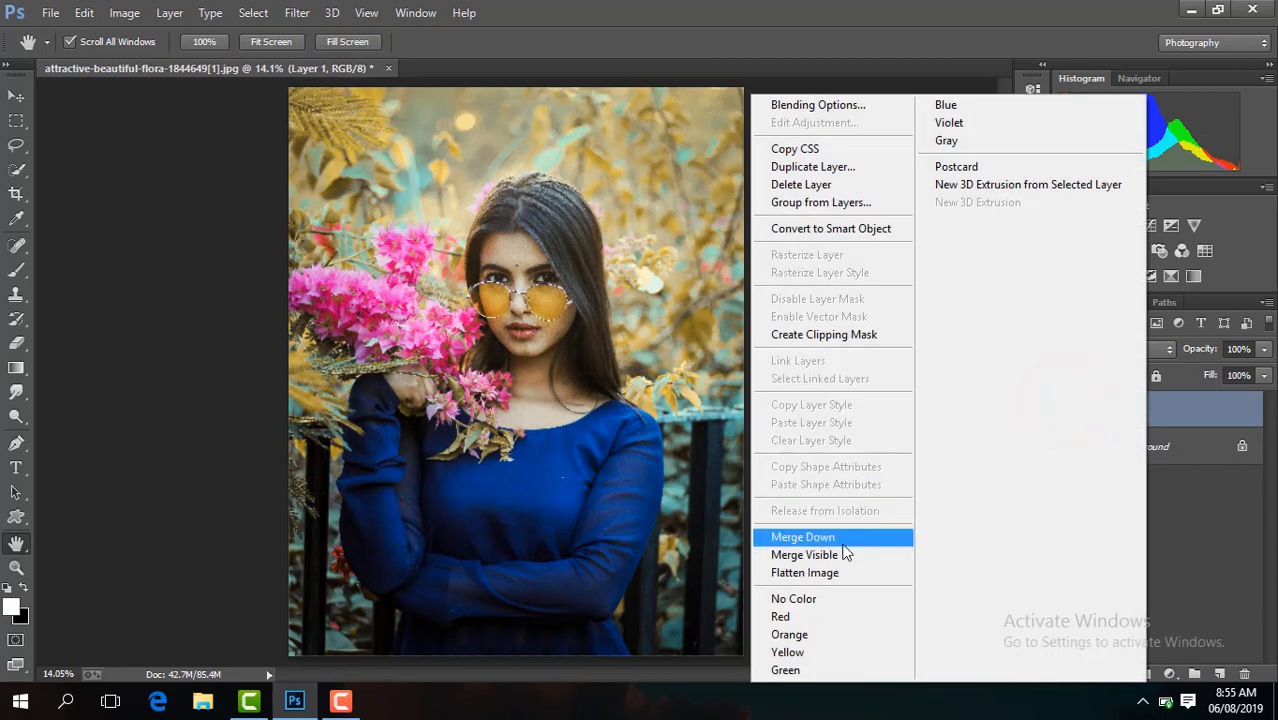
click(842, 541)
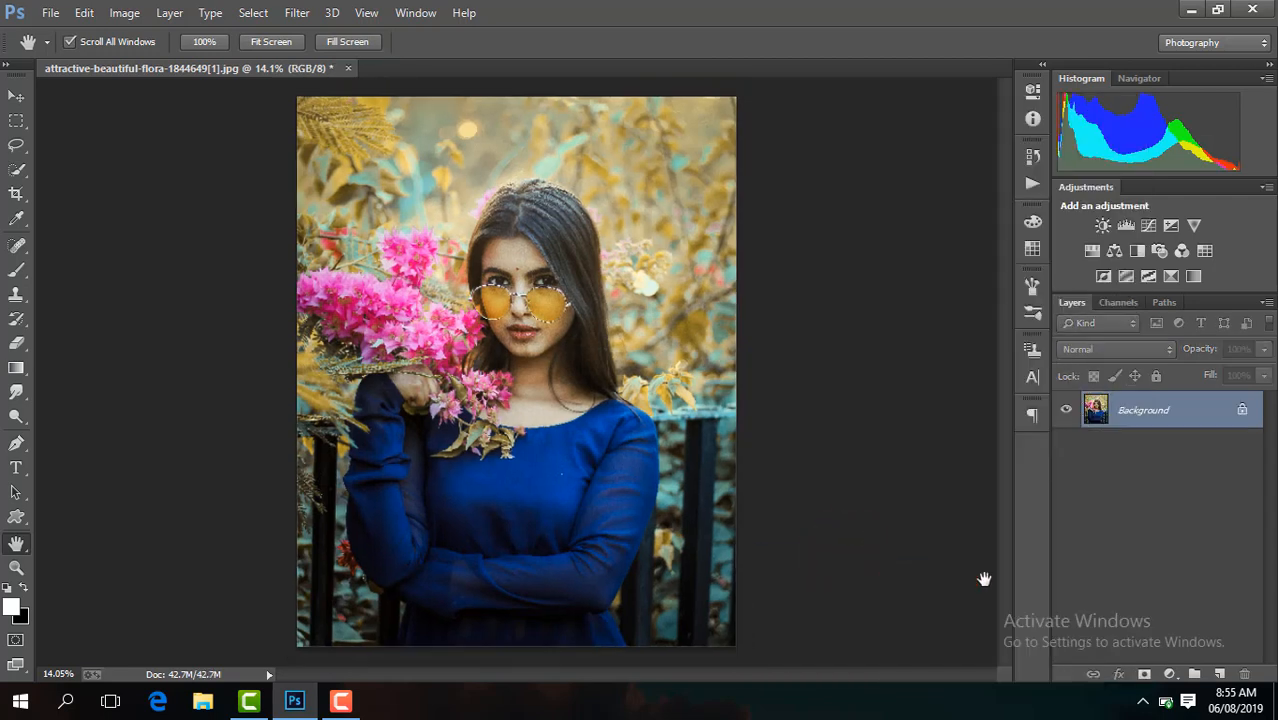
Step: Duplicate the merged Background layer and add a new empty layer on top
key(ctrl+minus)
key(ctrl+plus)
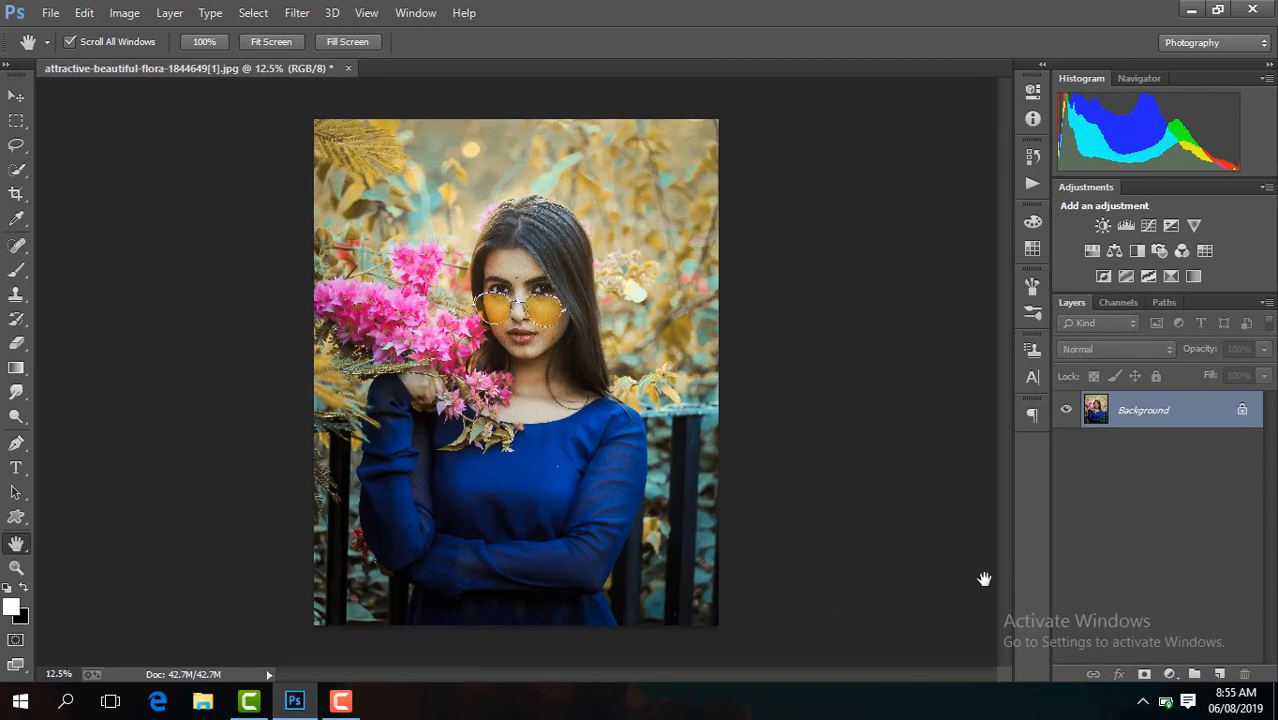
key(ctrl+j)
click(1219, 674)
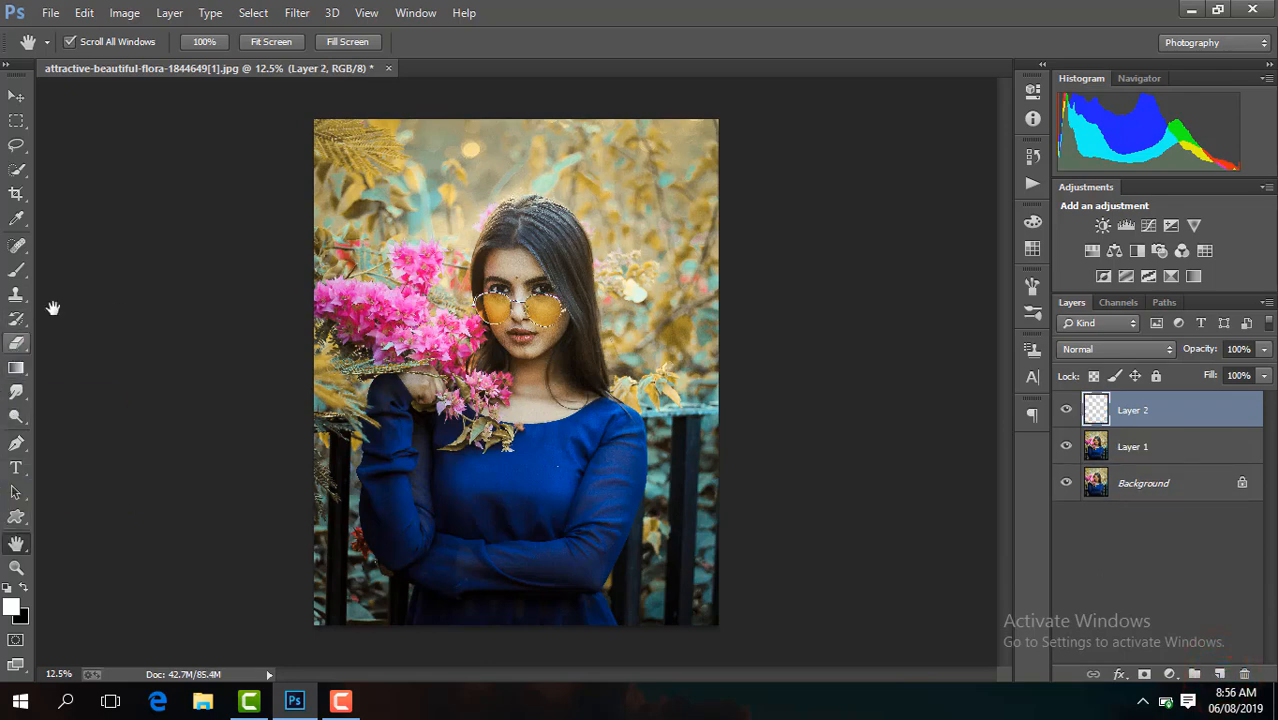
Step: Paint a white dab with the 107 px brush on the pink flowers beside the face and enlarge it to about 1857%
click(20, 269)
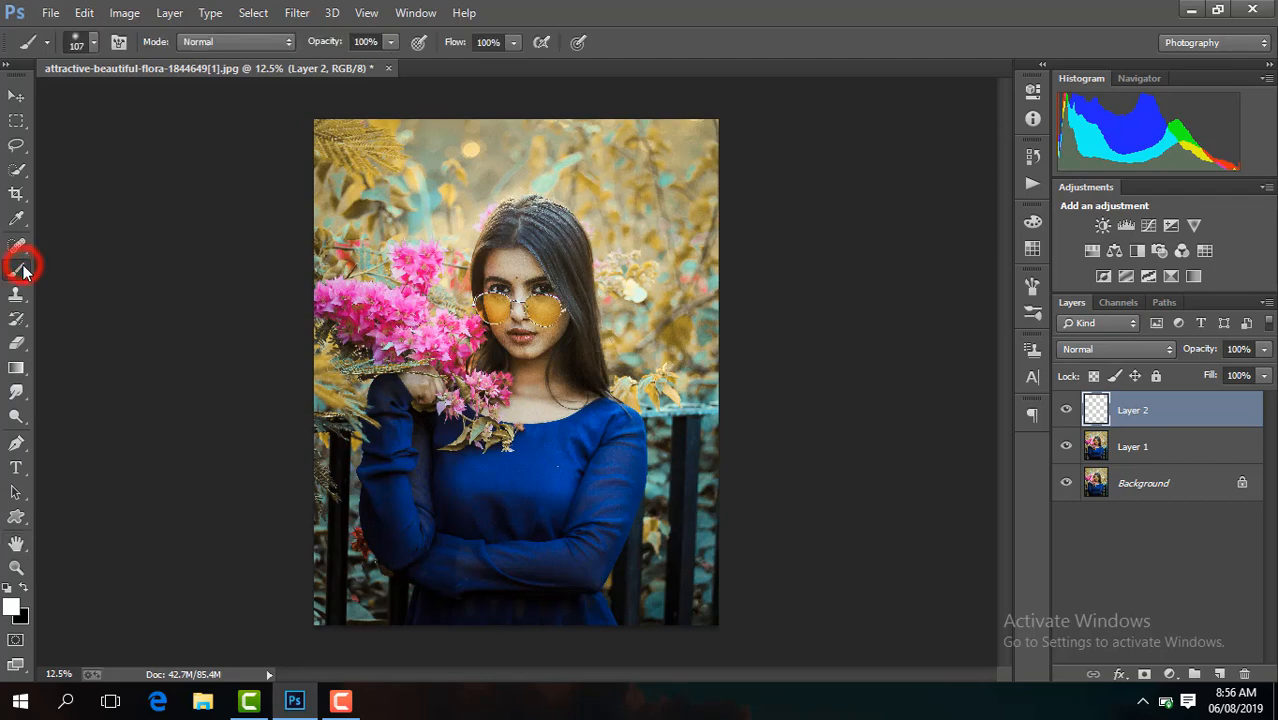
click(340, 701)
click(1188, 630)
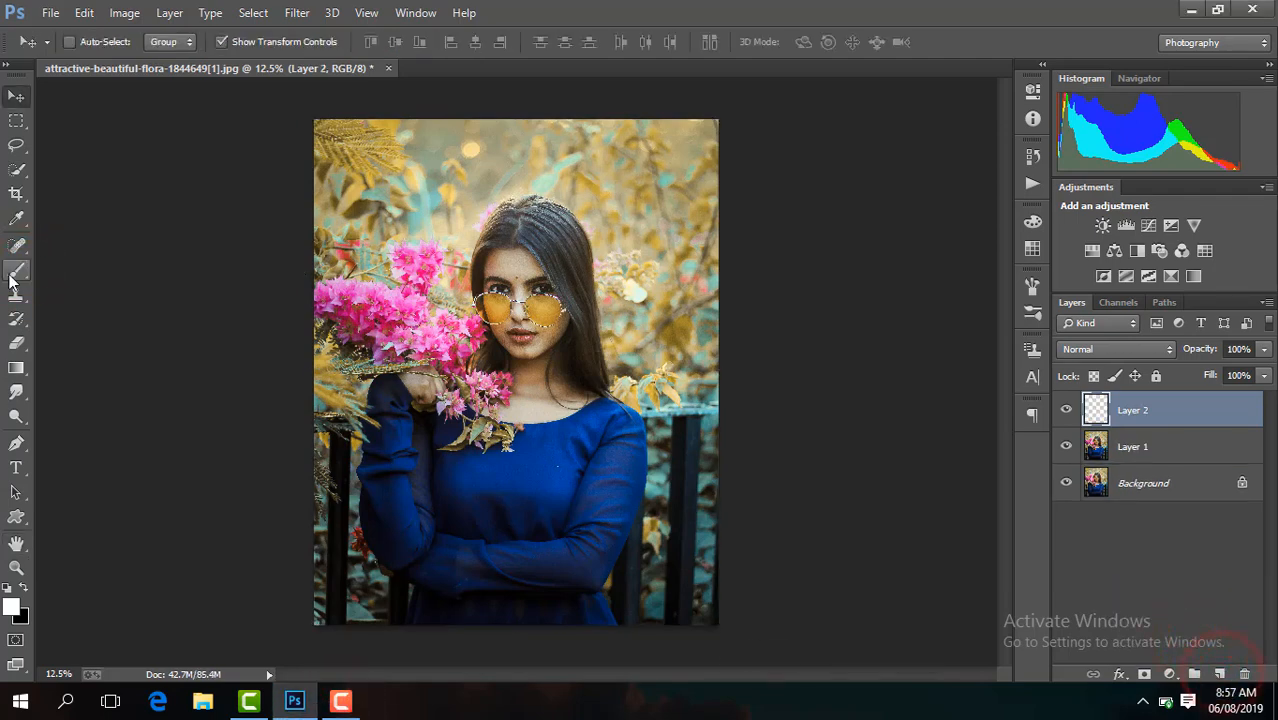
click(14, 271)
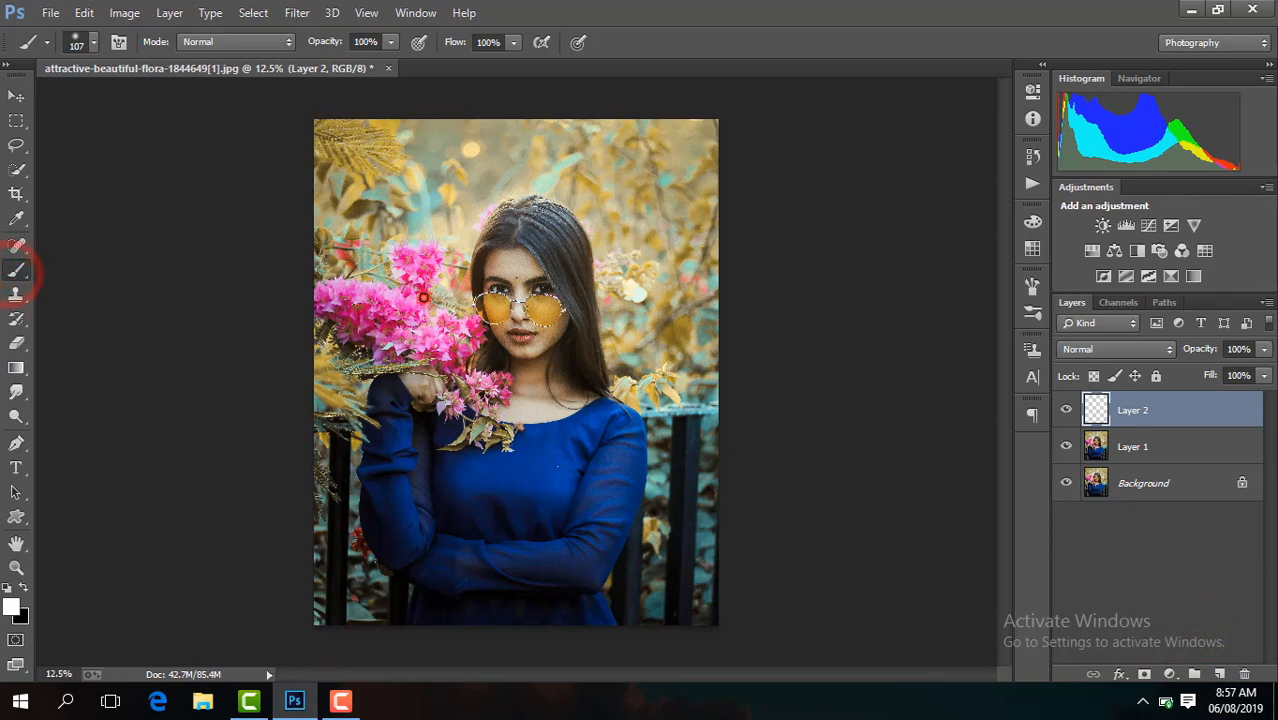
click(17, 94)
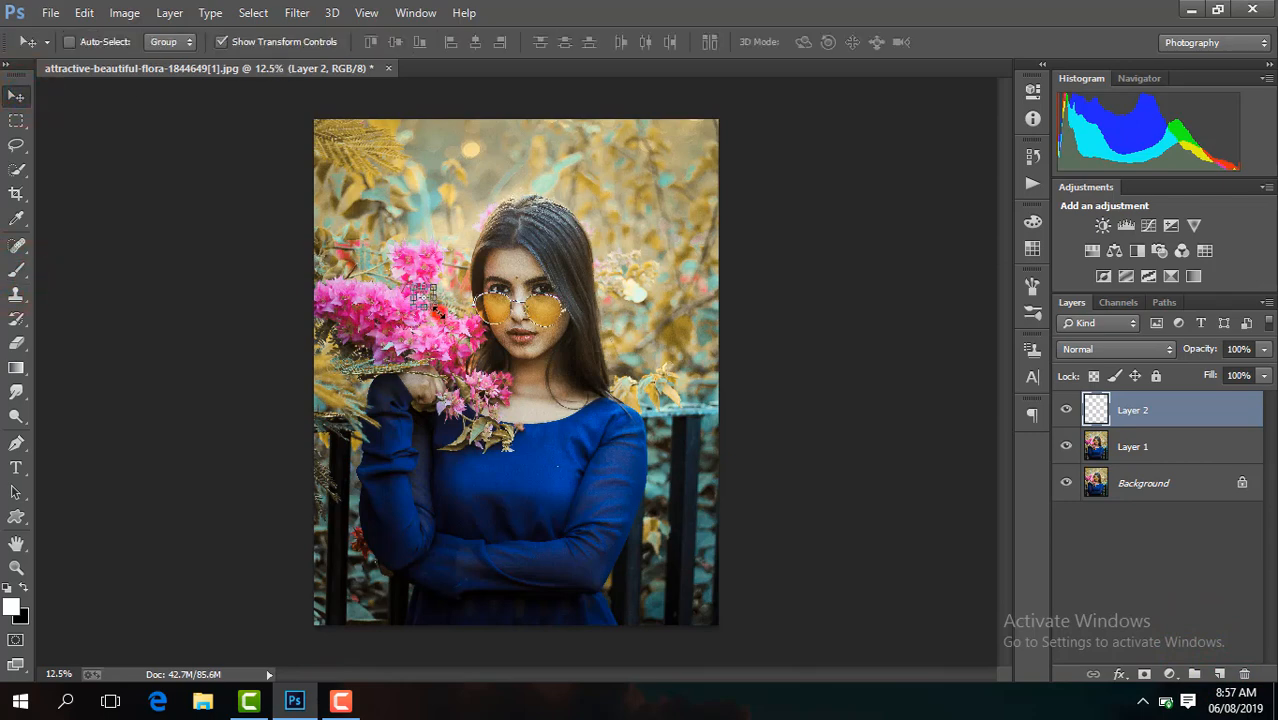
drag(438, 312, 636, 471)
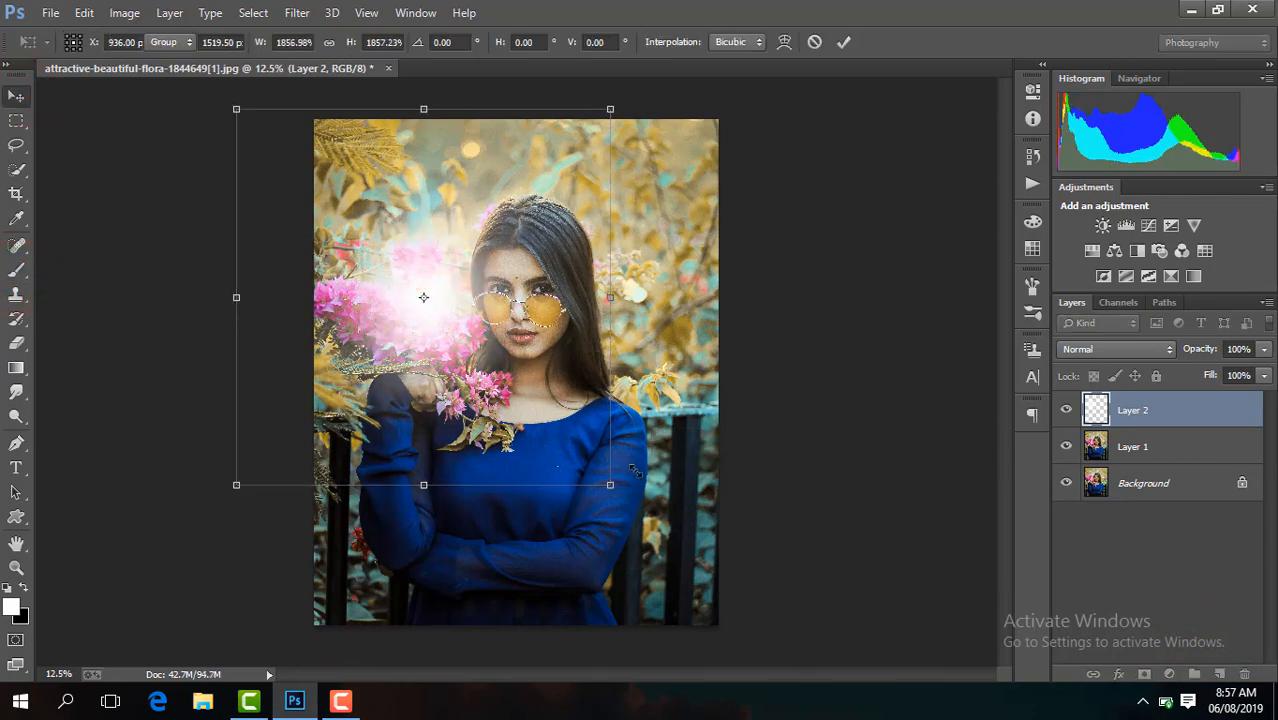
key(Return)
Step: Lower Layer 2's opacity to 37%, then scale the white glow to 147.68% and position it over the photo's upper-left area
click(1264, 349)
drag(1262, 370, 1204, 369)
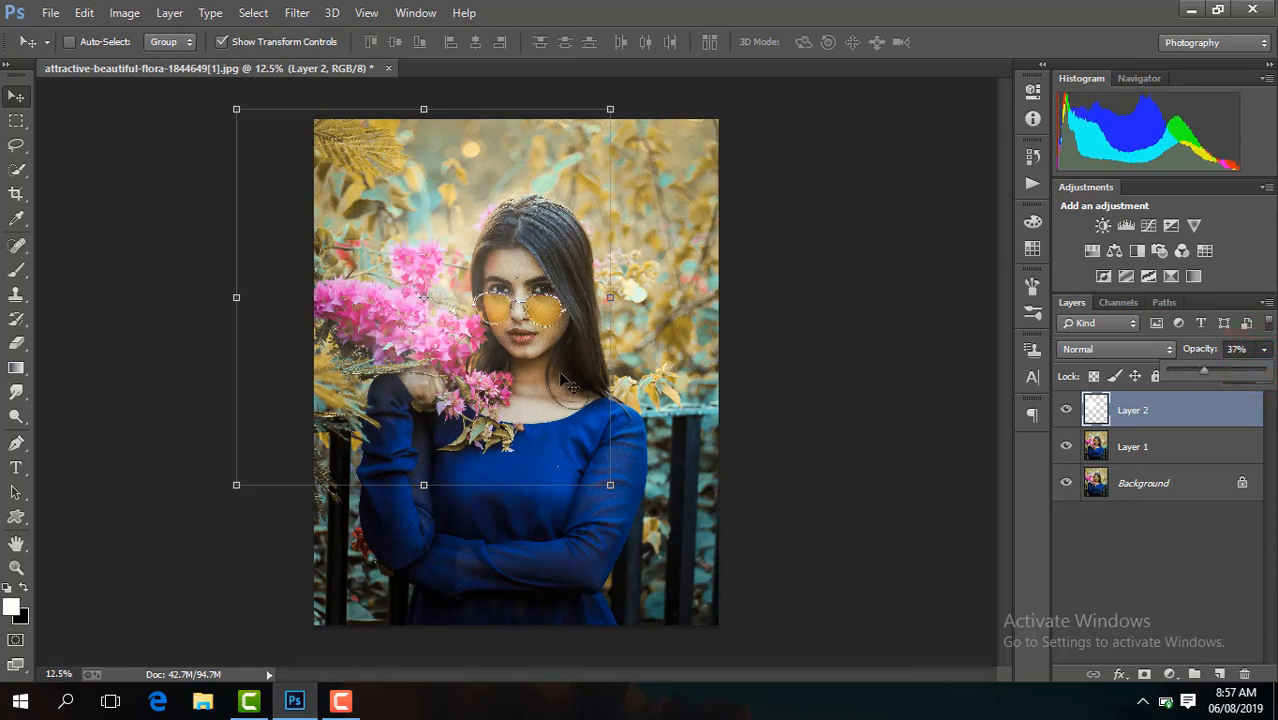
drag(559, 371, 525, 357)
drag(577, 470, 785, 627)
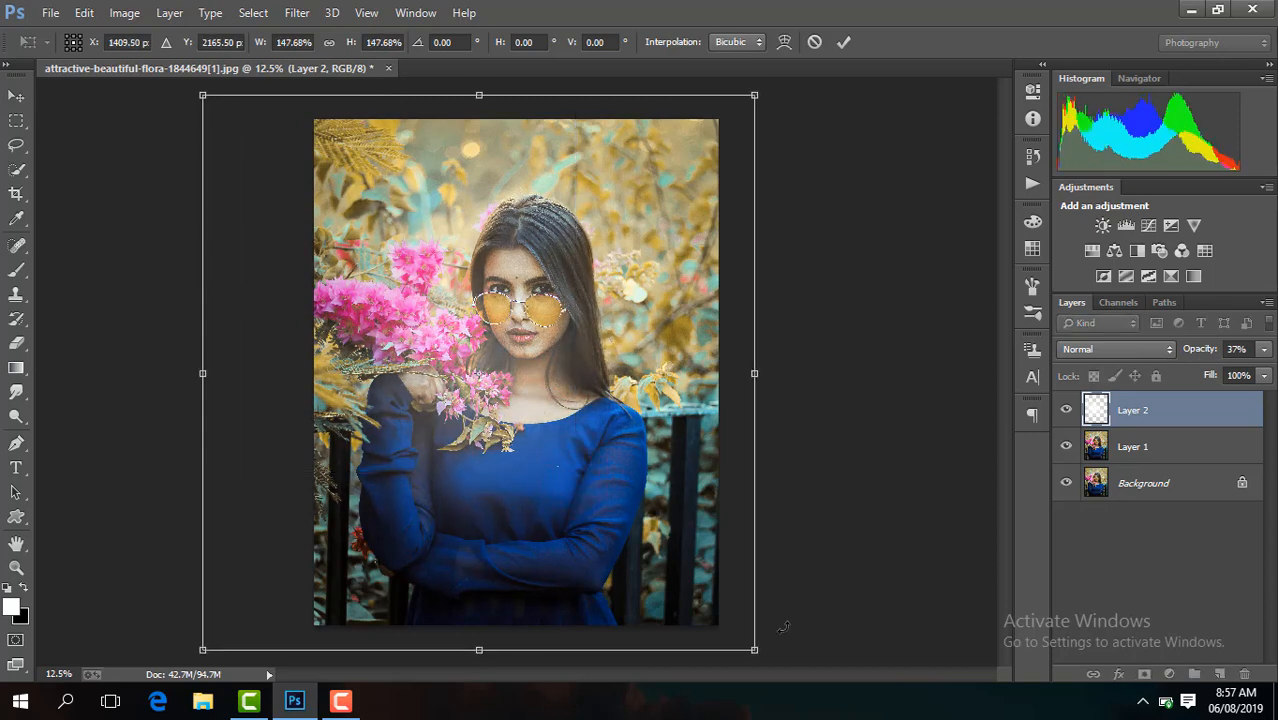
drag(630, 458, 513, 280)
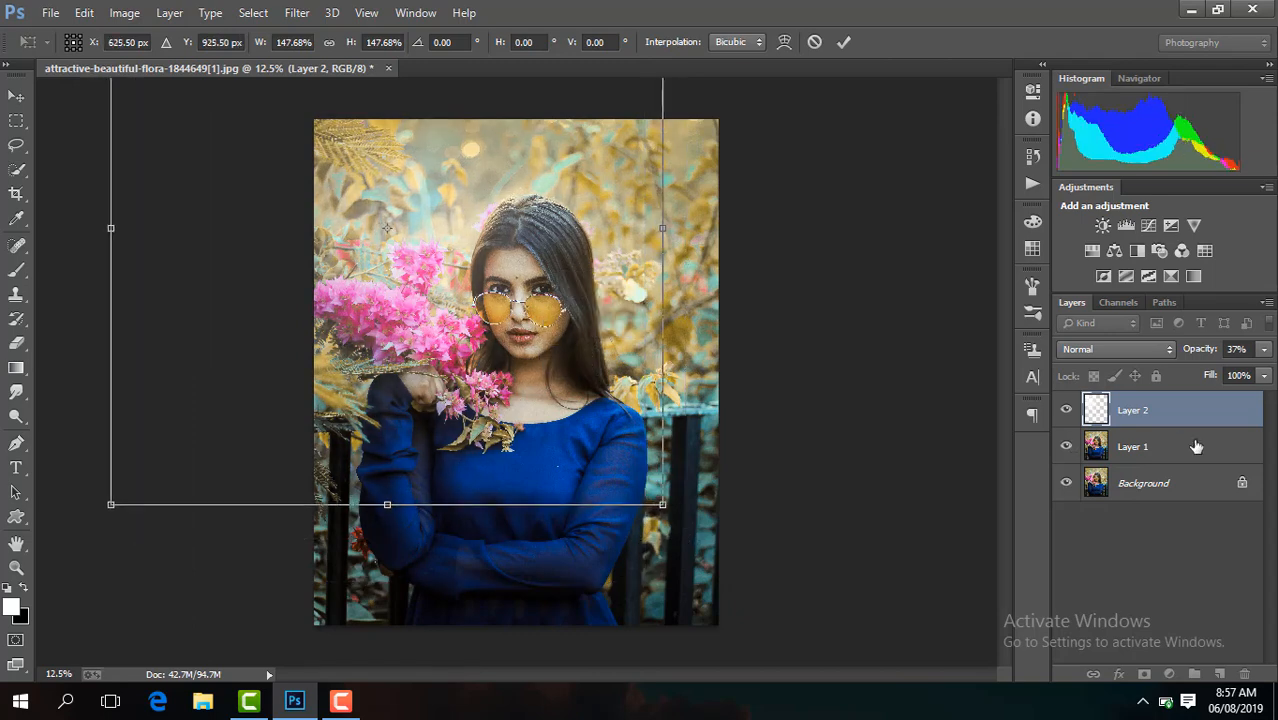
Step: Raise Layer 2's opacity to 51% and shift the white glow slightly upward
click(1263, 349)
drag(1209, 370, 1222, 370)
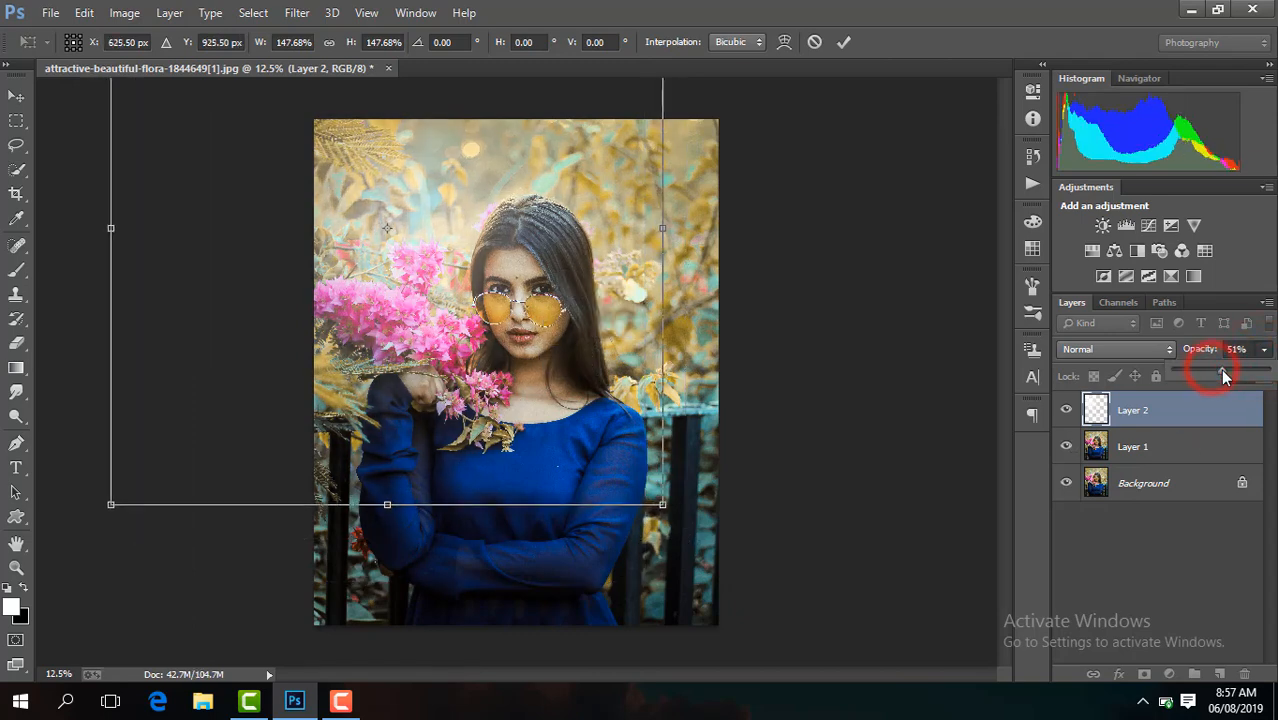
drag(583, 376, 603, 353)
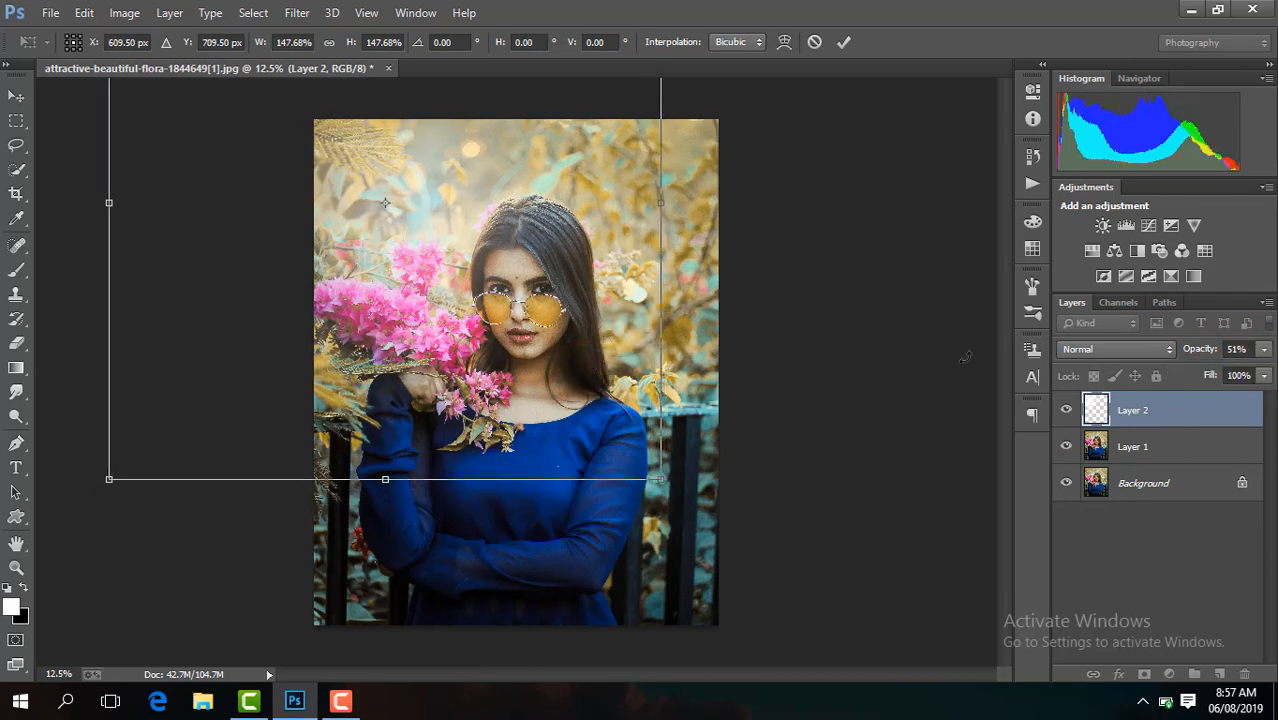
Step: Set Layer 2's blend mode to Screen with 45% opacity and apply the glow's transform
click(1121, 349)
click(1098, 153)
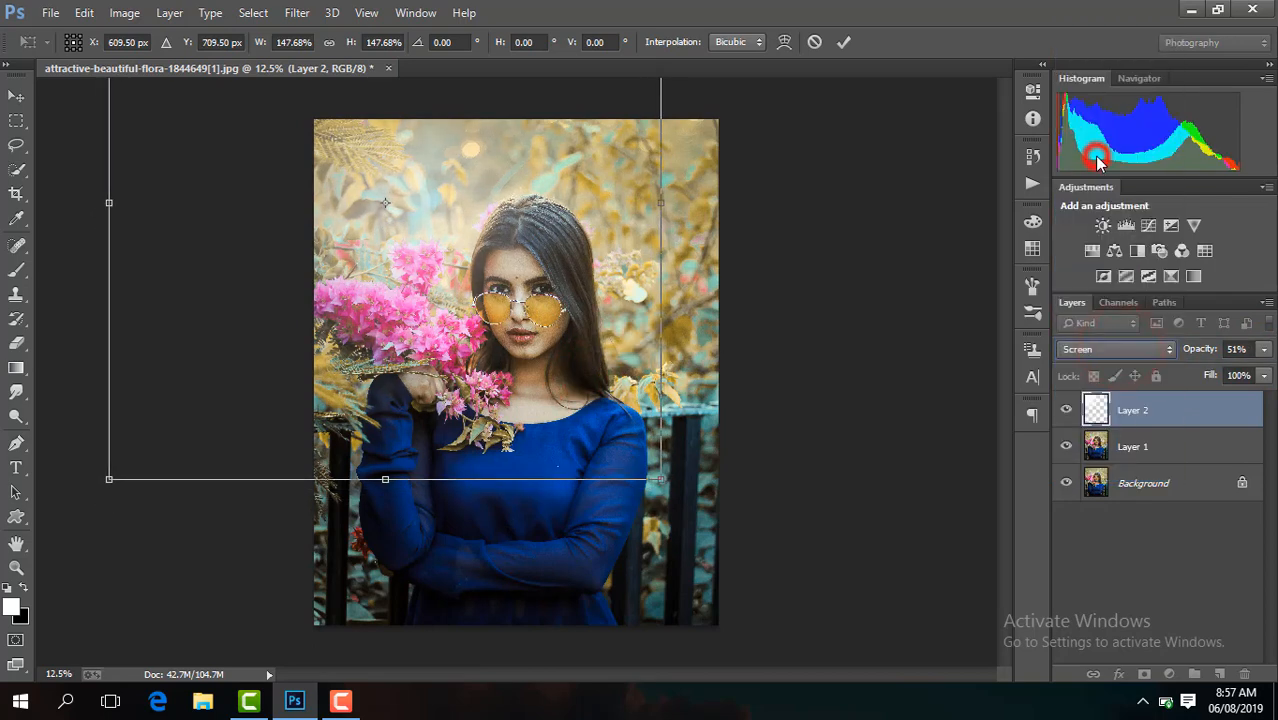
click(1264, 349)
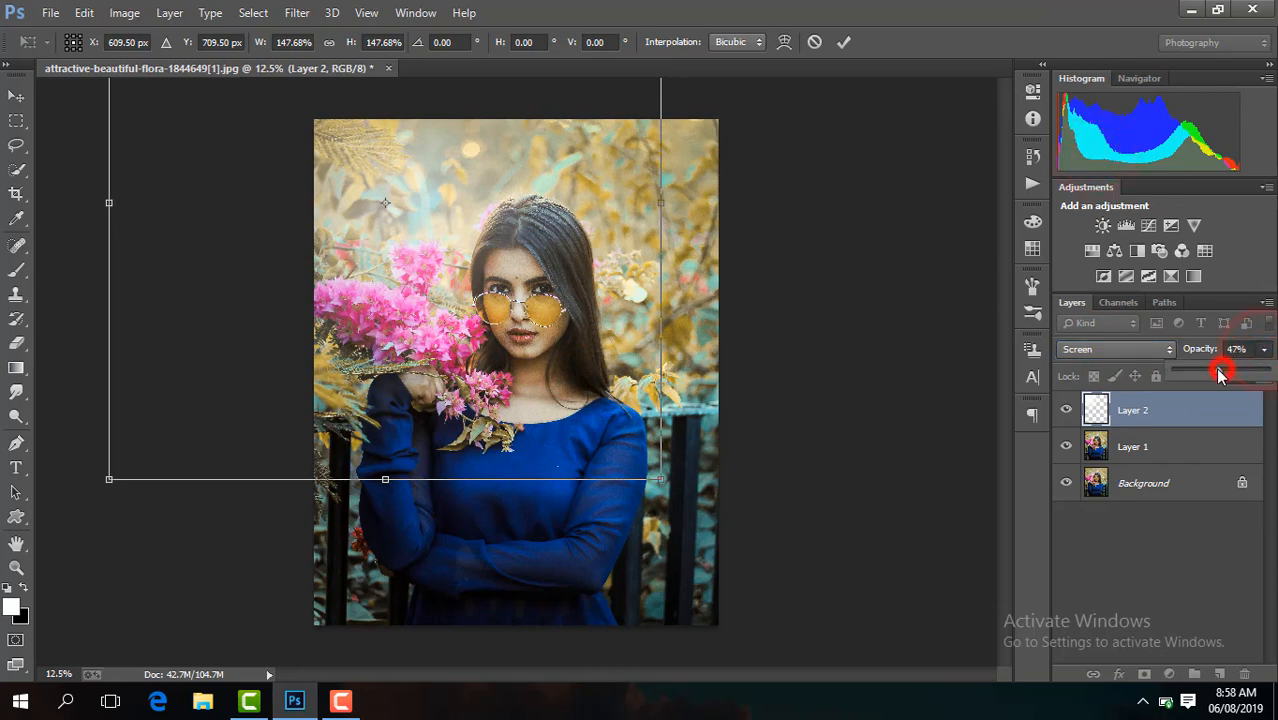
drag(1219, 374, 1218, 376)
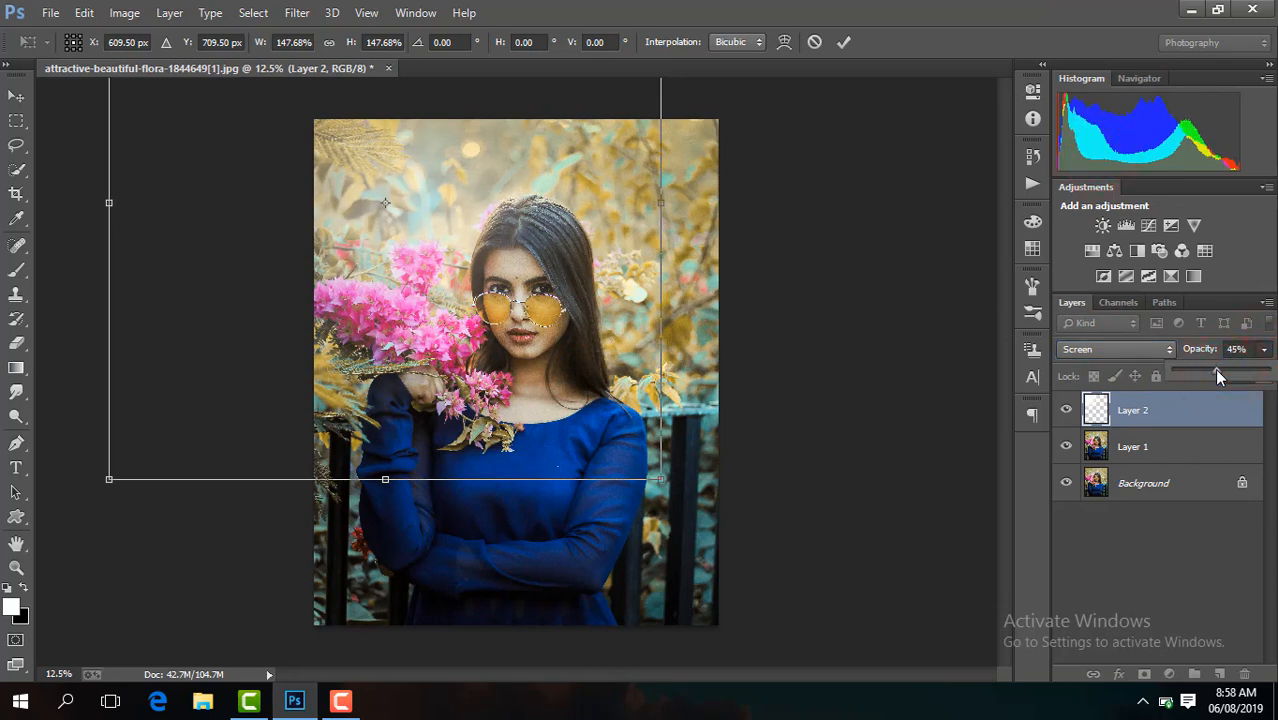
click(845, 41)
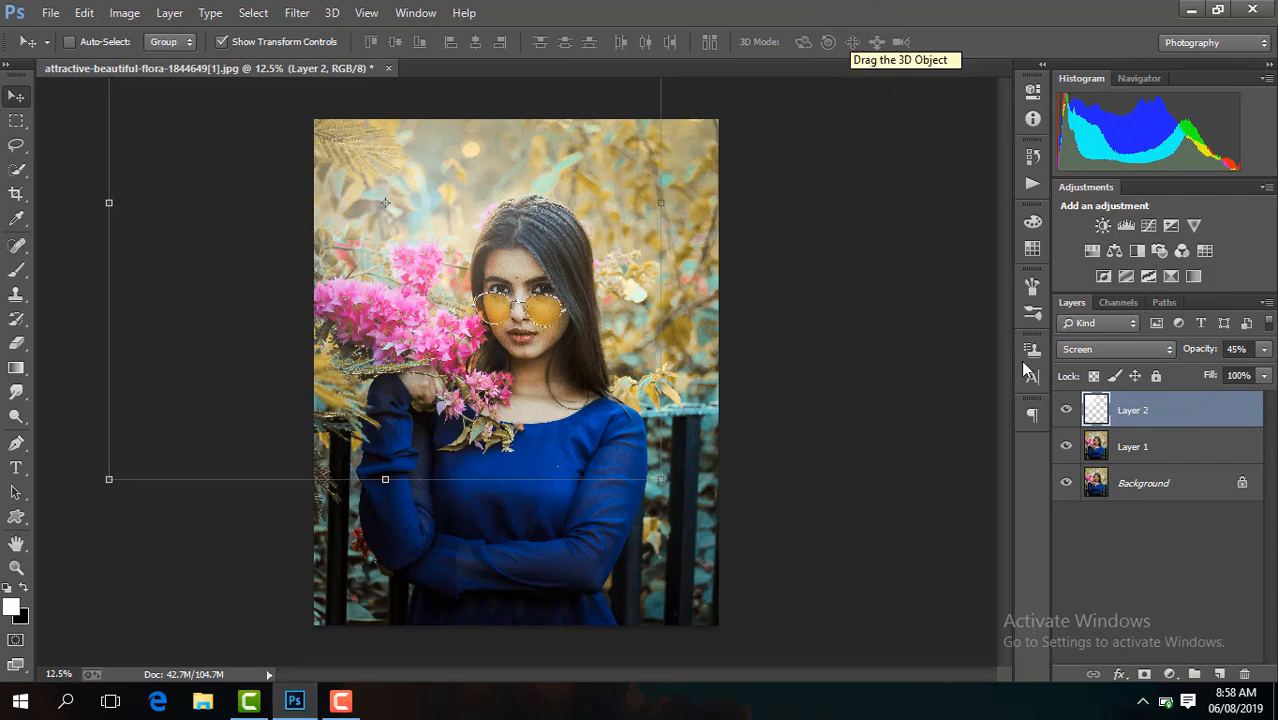
Step: Compare the photo with and without the glow on Layer 2, and set its opacity to 40%
click(1067, 410)
click(1067, 410)
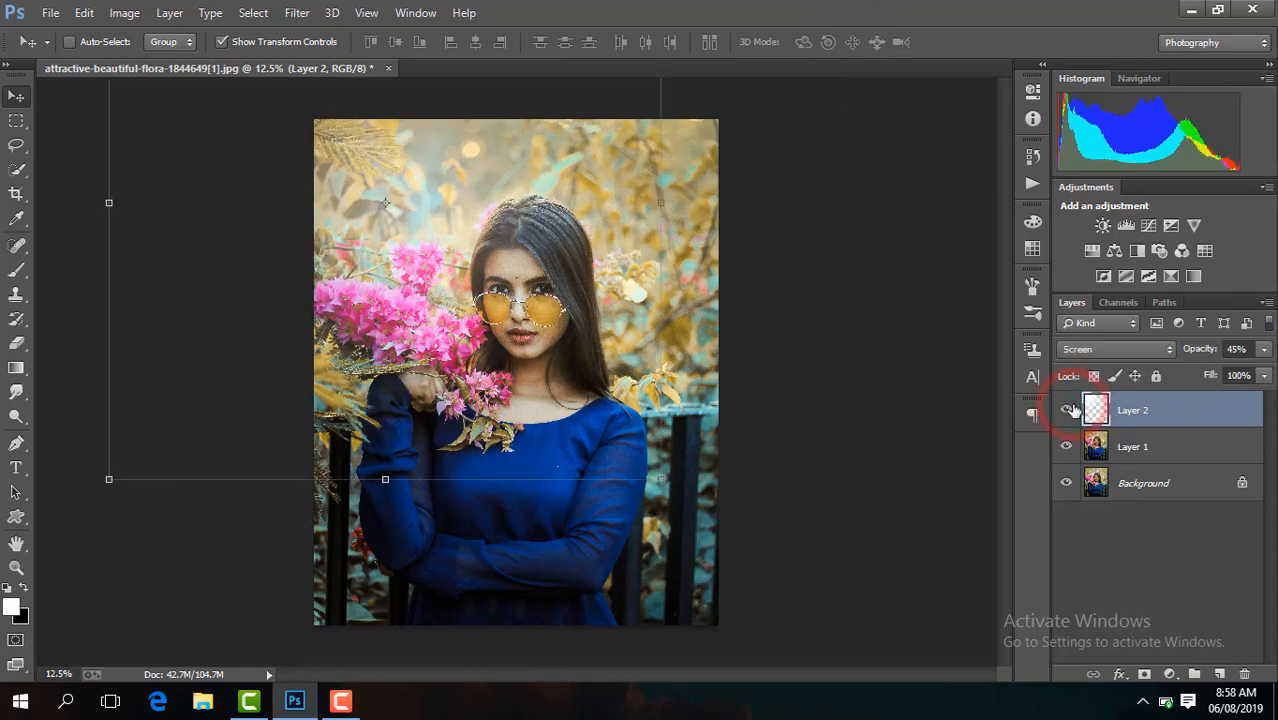
click(1264, 349)
drag(1219, 372, 1217, 373)
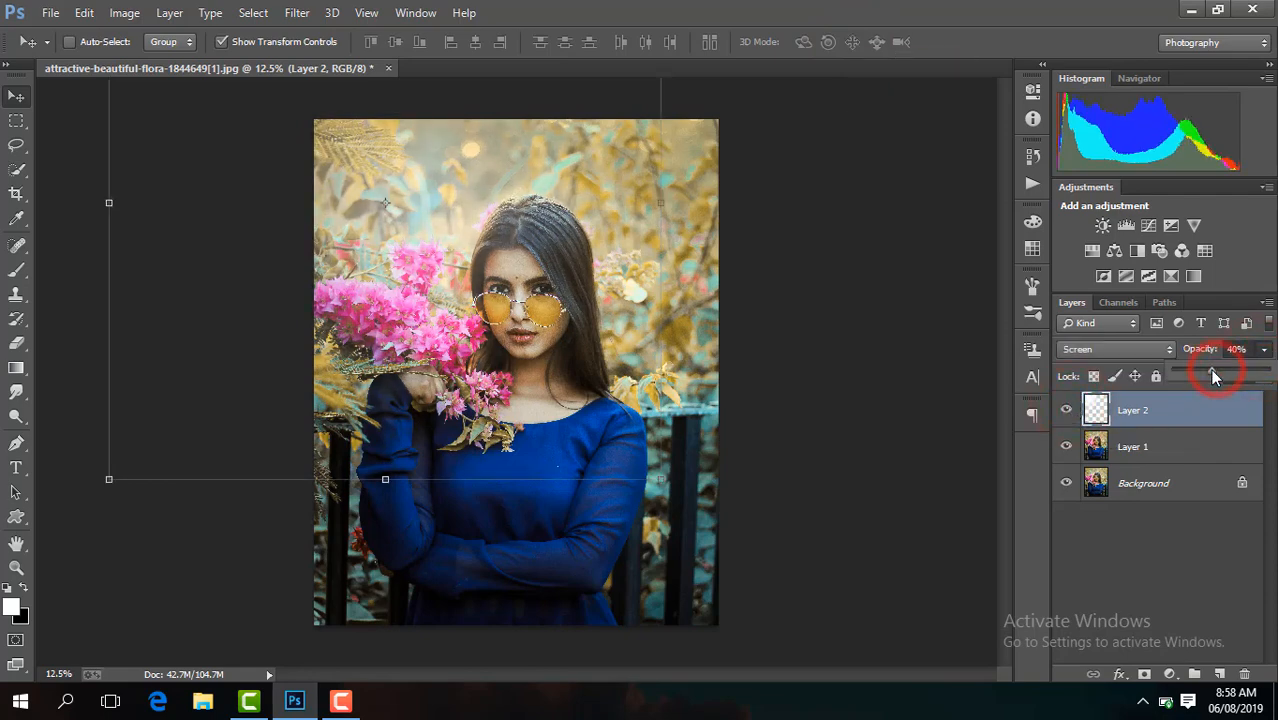
Step: Flatten the image with the glow and duplicate the resulting Background layer
right_click(1194, 411)
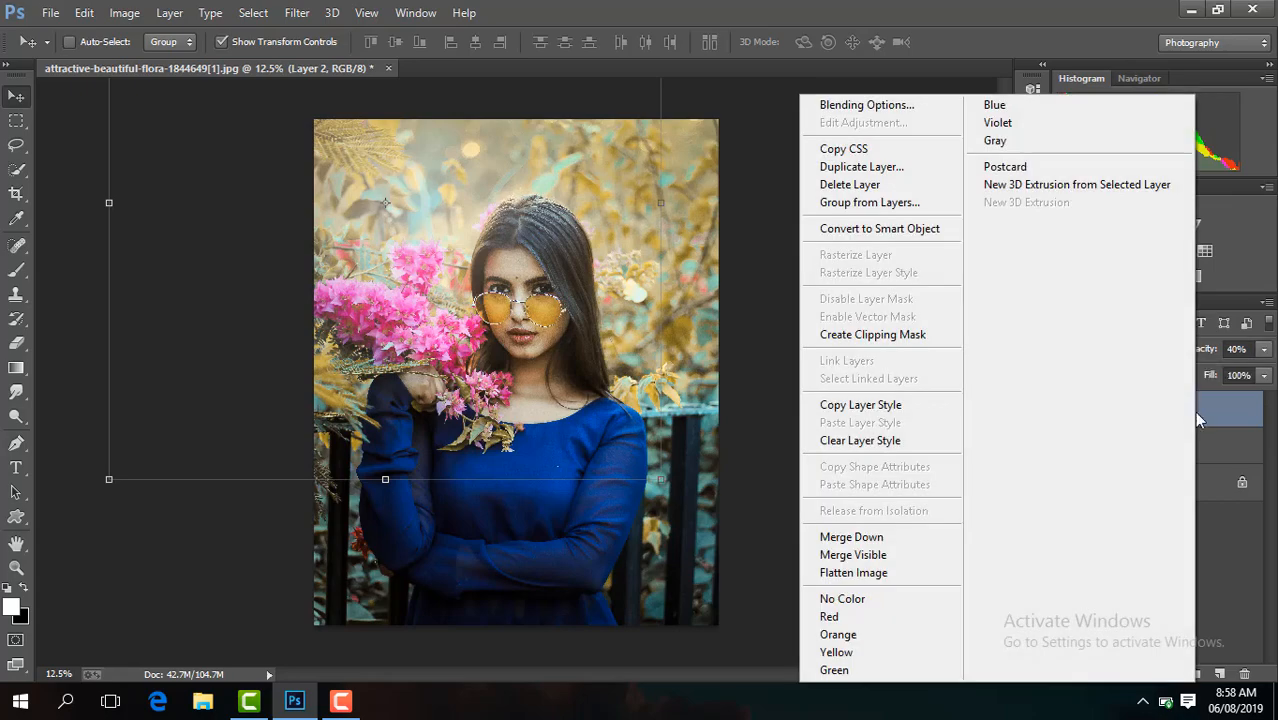
click(904, 568)
key(ctrl+j)
Step: Examine the woman's neck and face at 66.67% zoom and return to the view of the whole photo
key(ctrl+plus)
key(ctrl+plus)
key(ctrl+plus)
key(ctrl+plus)
key(ctrl+plus)
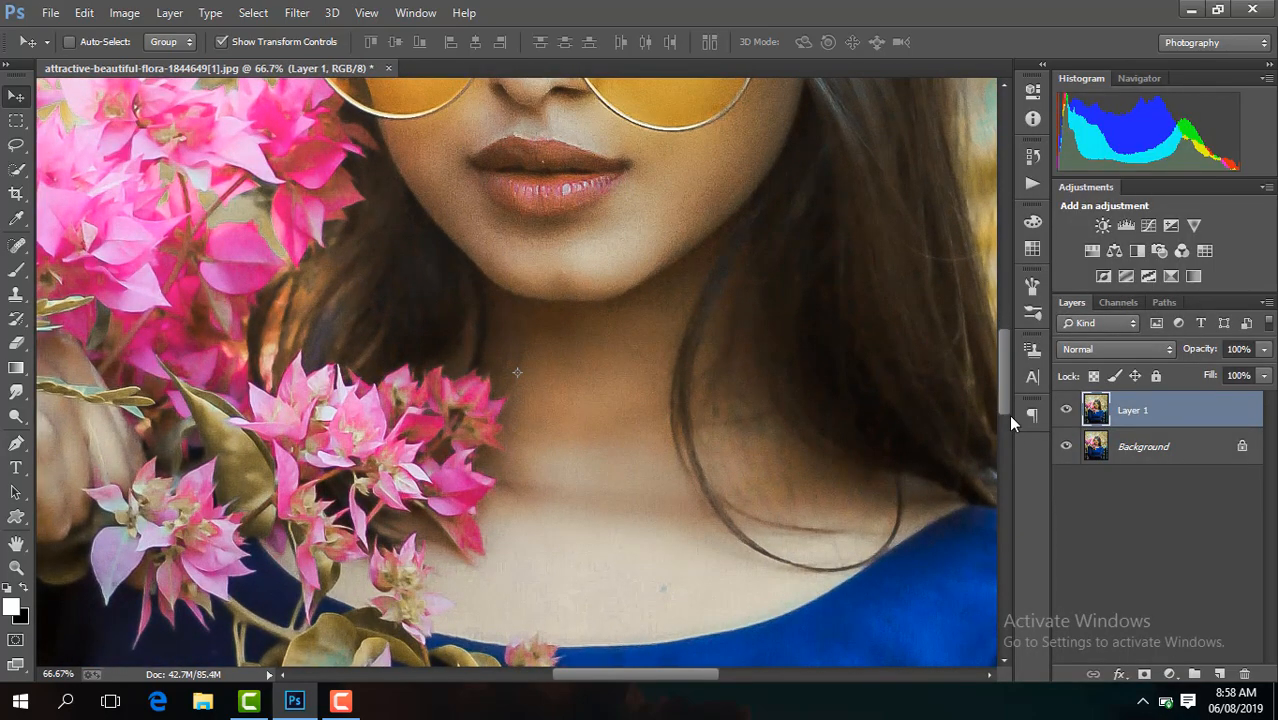
drag(1000, 396, 1001, 340)
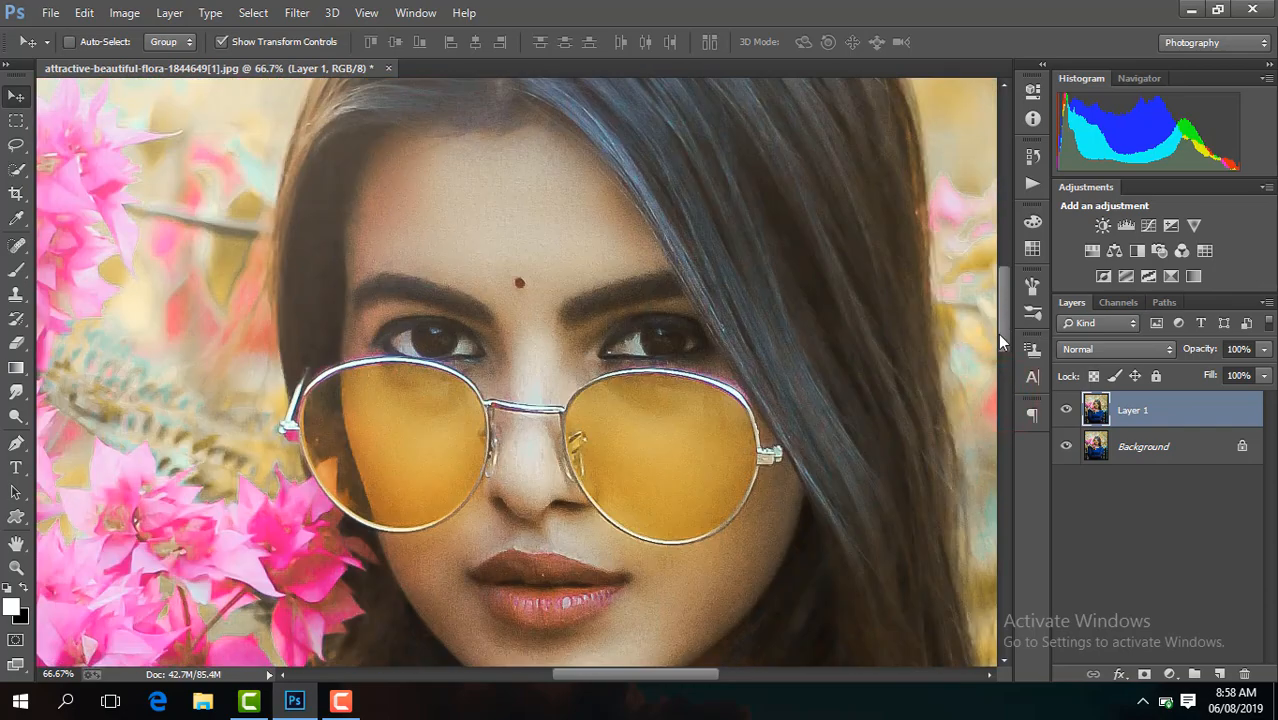
key(ctrl+minus)
key(ctrl+minus)
key(ctrl+minus)
key(ctrl+minus)
key(ctrl+minus)
key(ctrl+minus)
key(ctrl+minus)
key(ctrl+plus)
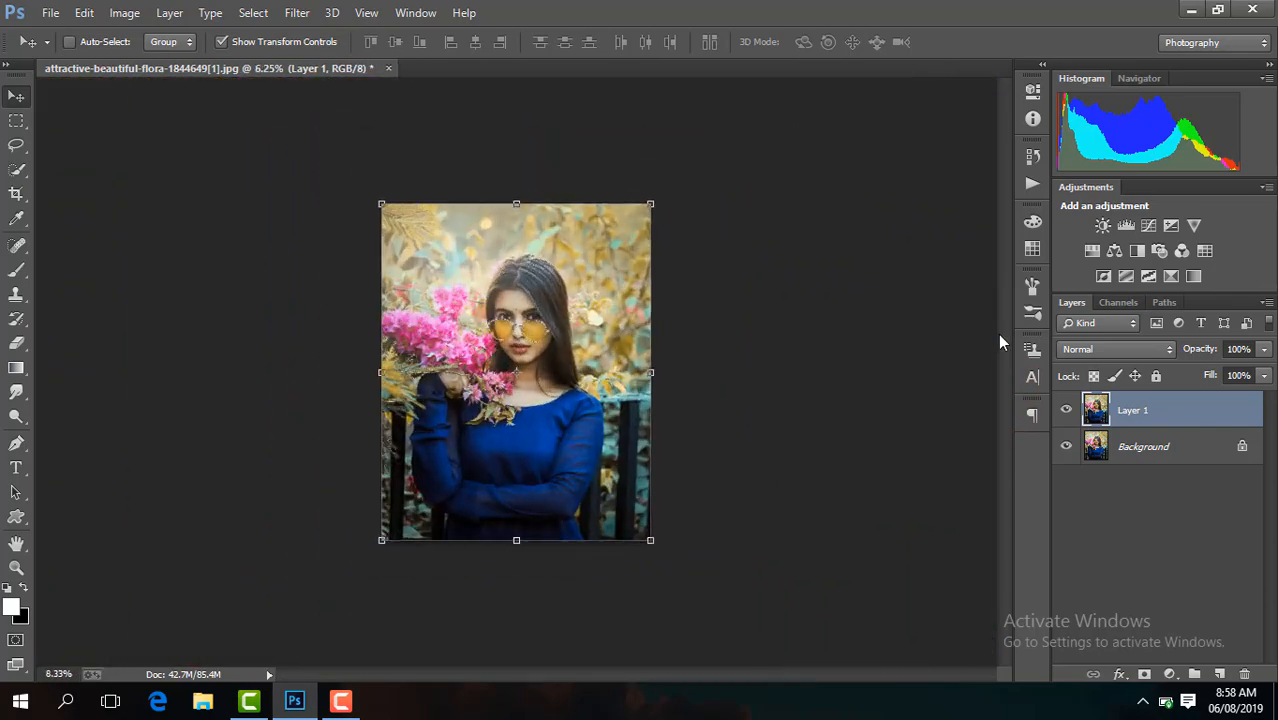
key(ctrl+plus)
Step: Duplicate Layer 1 and add a Photo Filter adjustment layer above it using Warming Filter (85) at 25% density
key(ctrl+j)
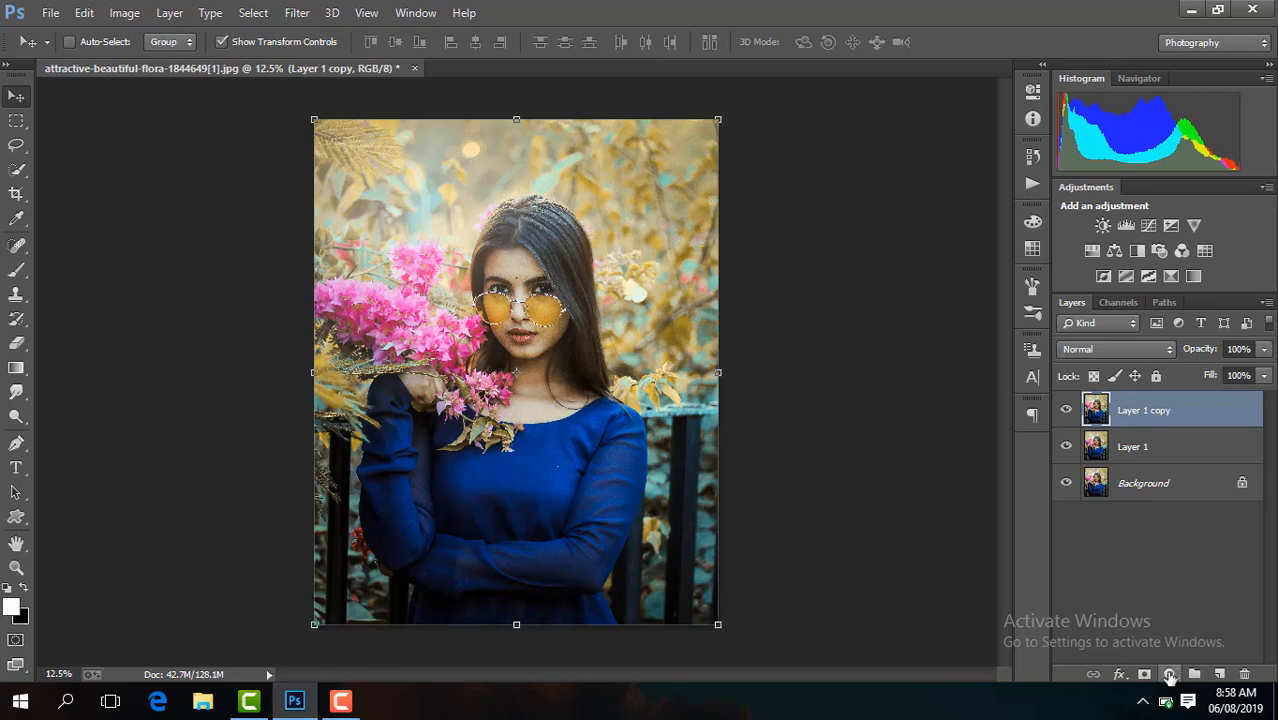
click(1169, 675)
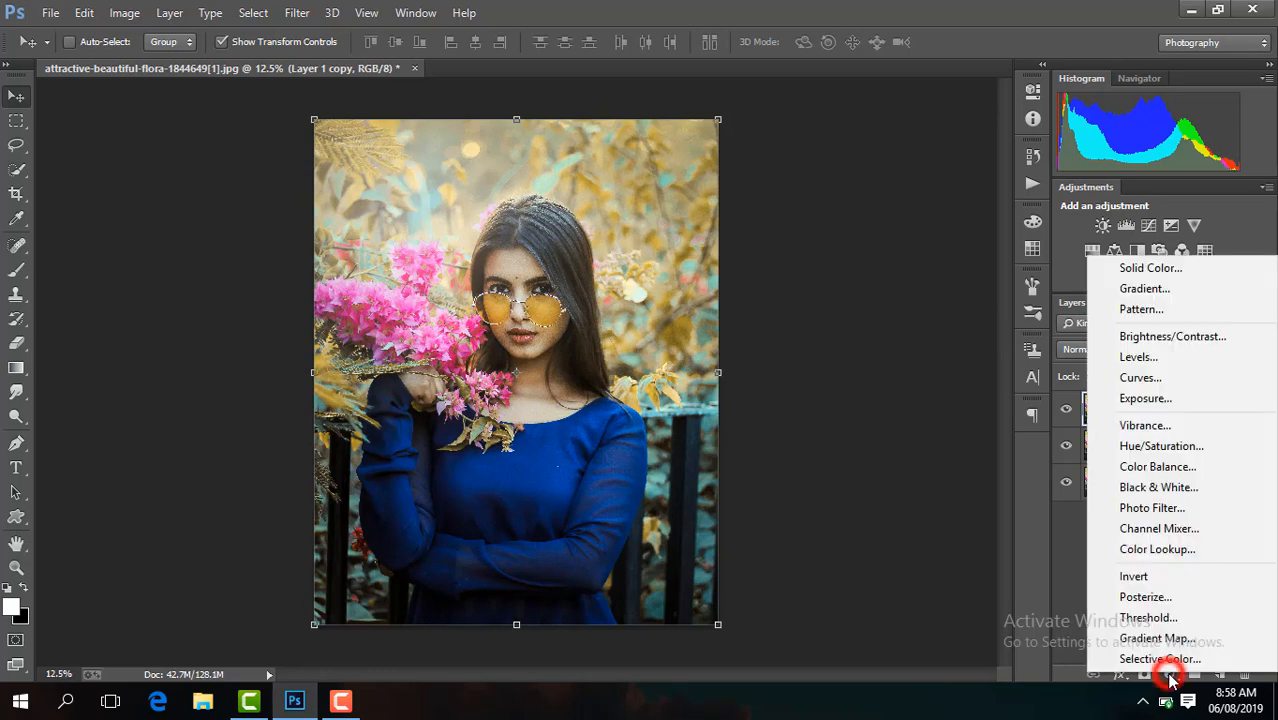
click(1150, 508)
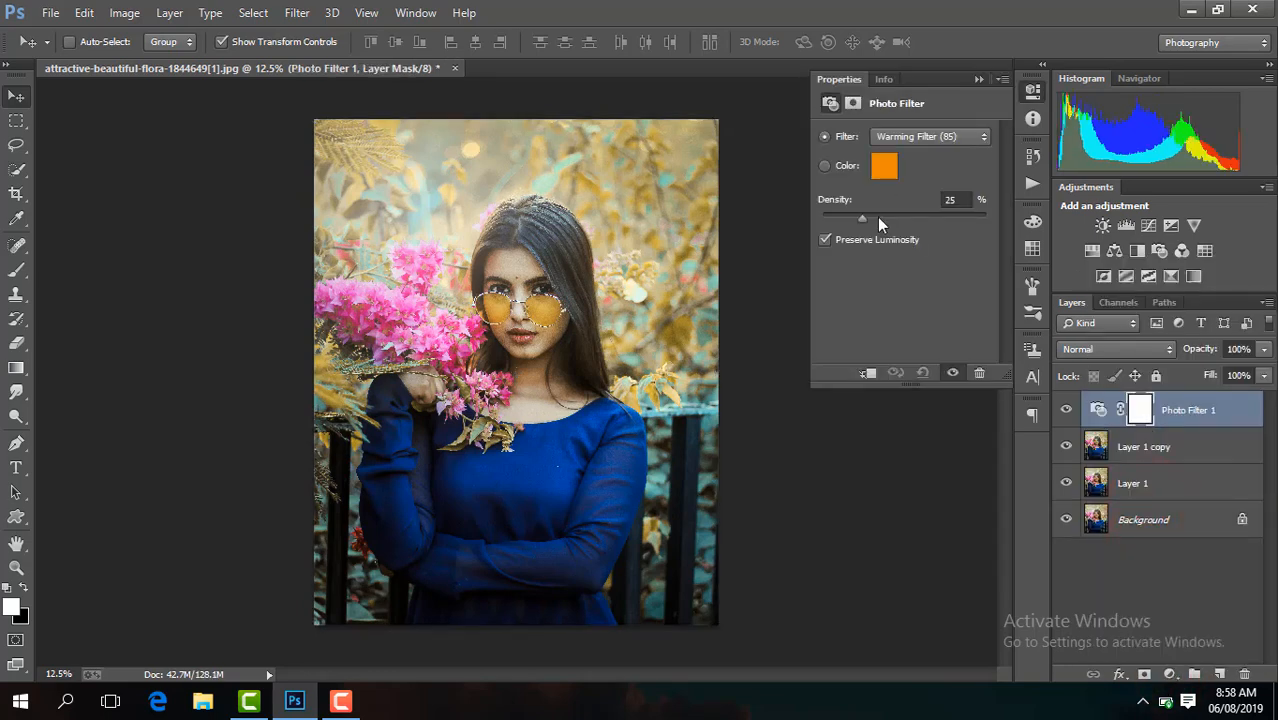
click(977, 80)
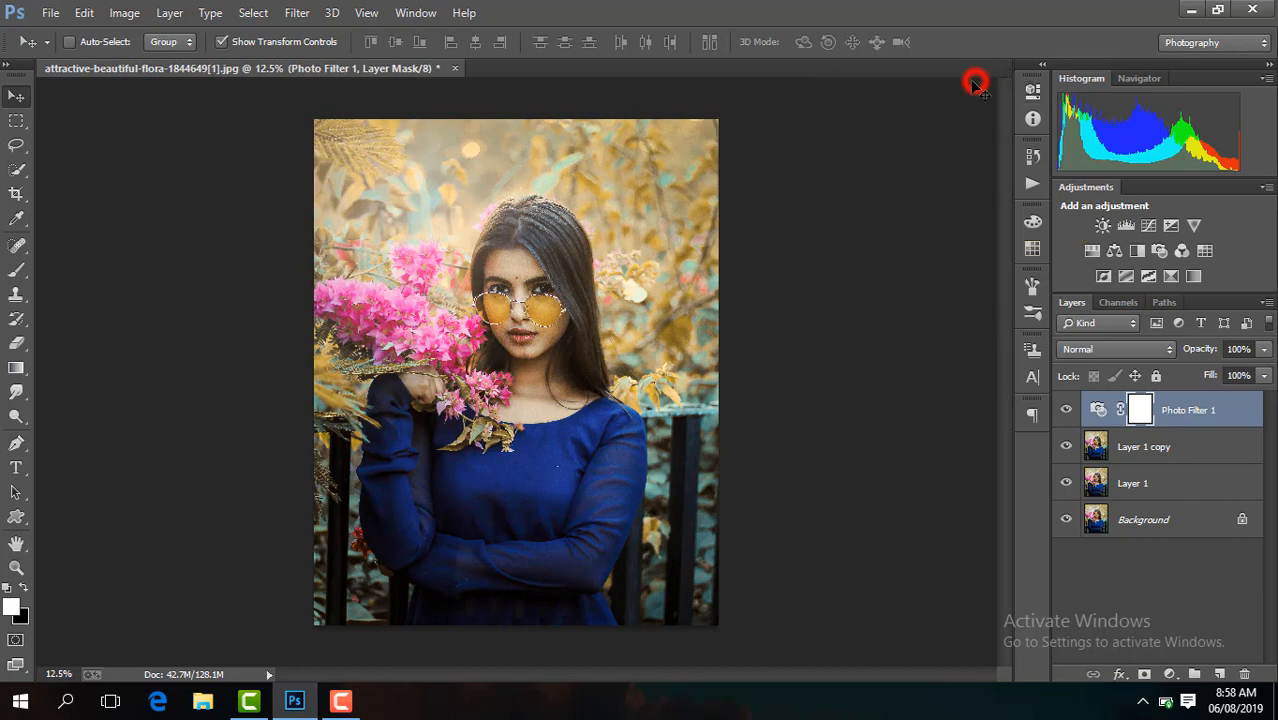
click(1066, 410)
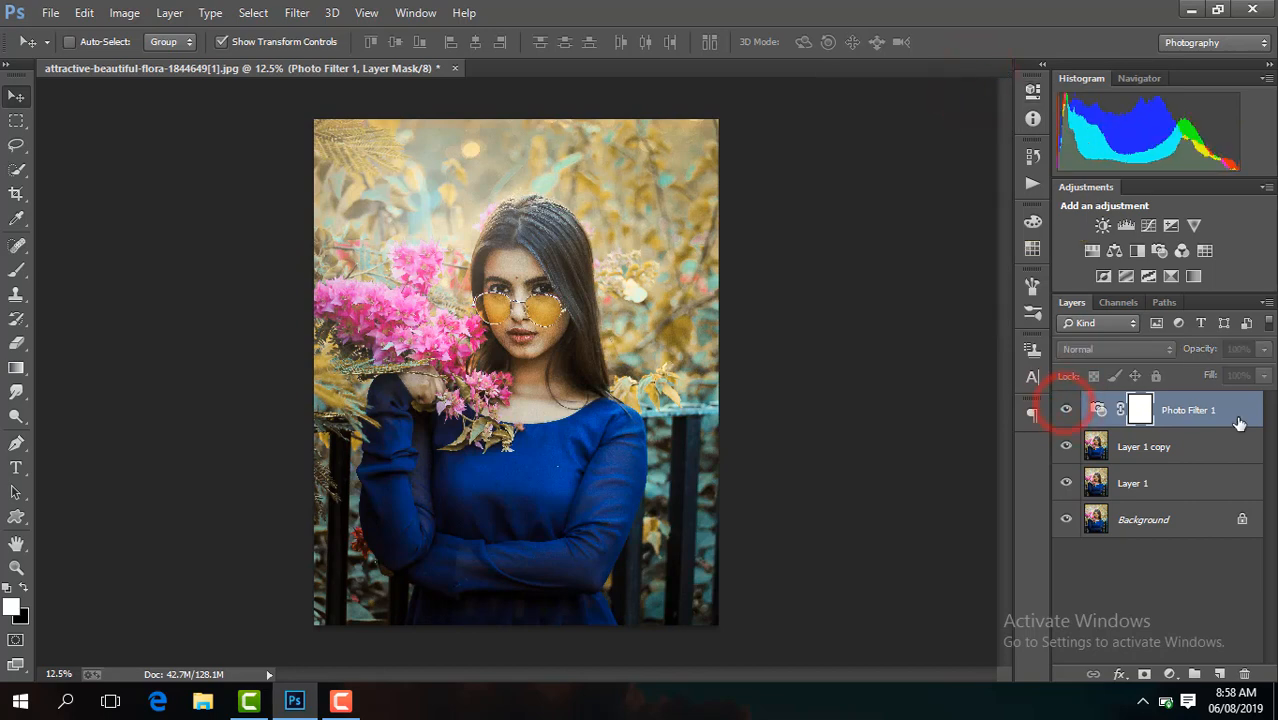
click(1066, 410)
Step: Flatten the warmed image into a single Background and duplicate that layer
right_click(1207, 416)
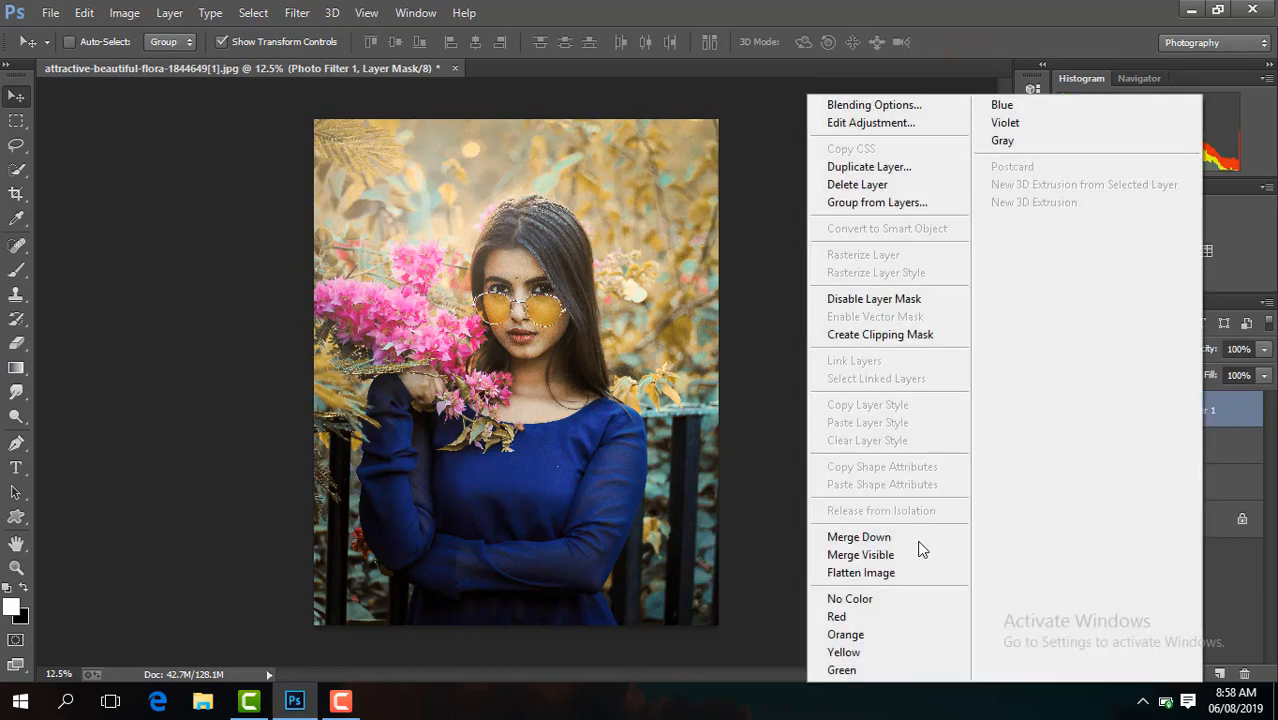
click(886, 572)
key(ctrl+j)
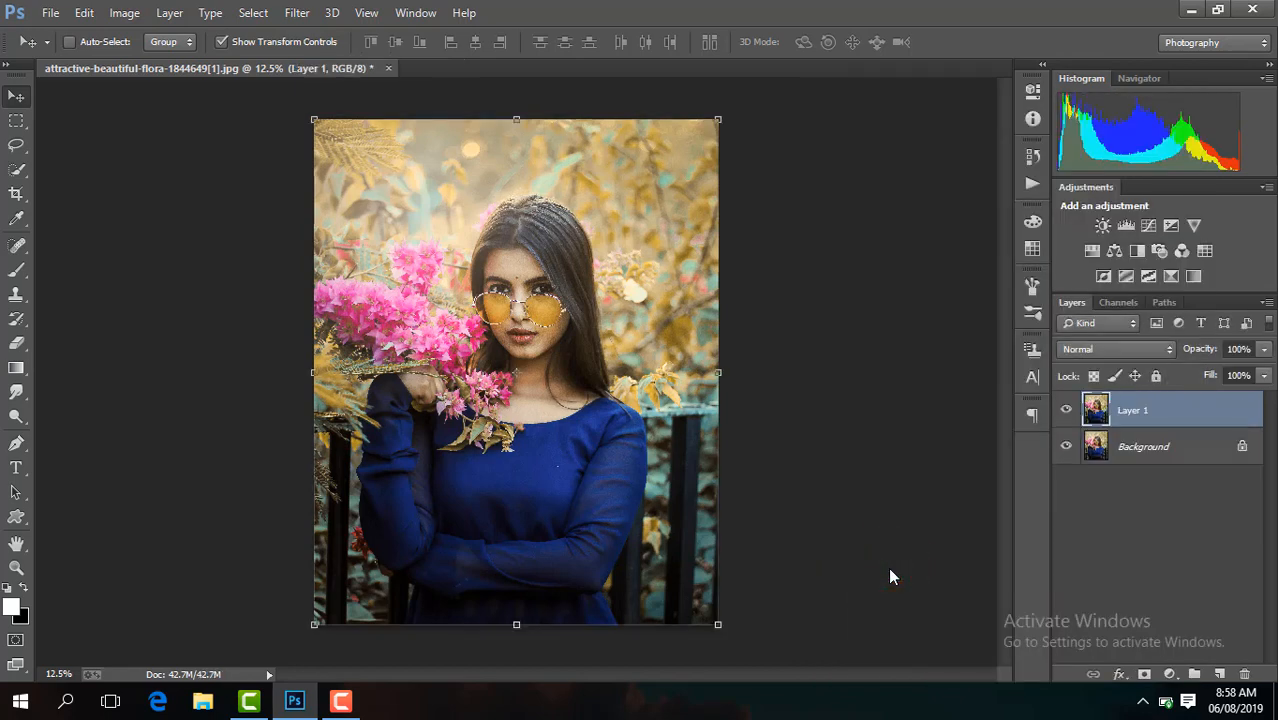
Step: Add a Channel Mixer adjustment layer and set its Red output channel to Red +103%, Green -9% and Blue -9%
click(1169, 670)
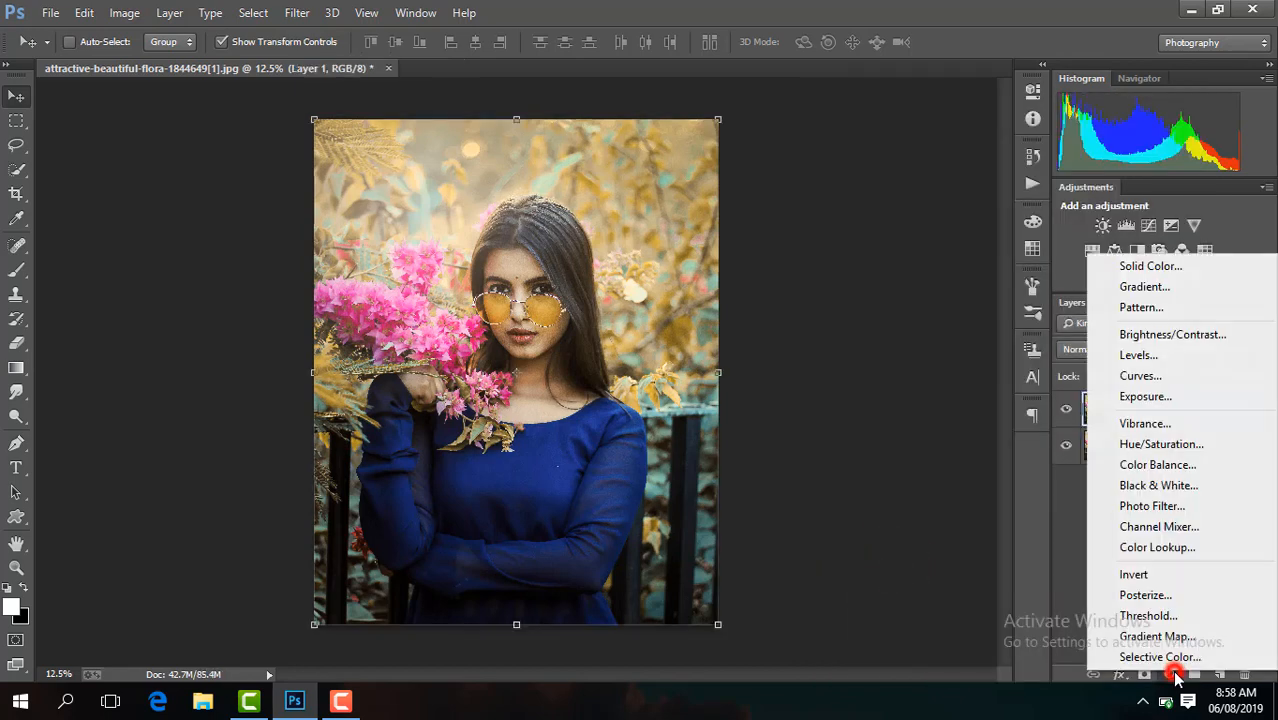
click(1205, 518)
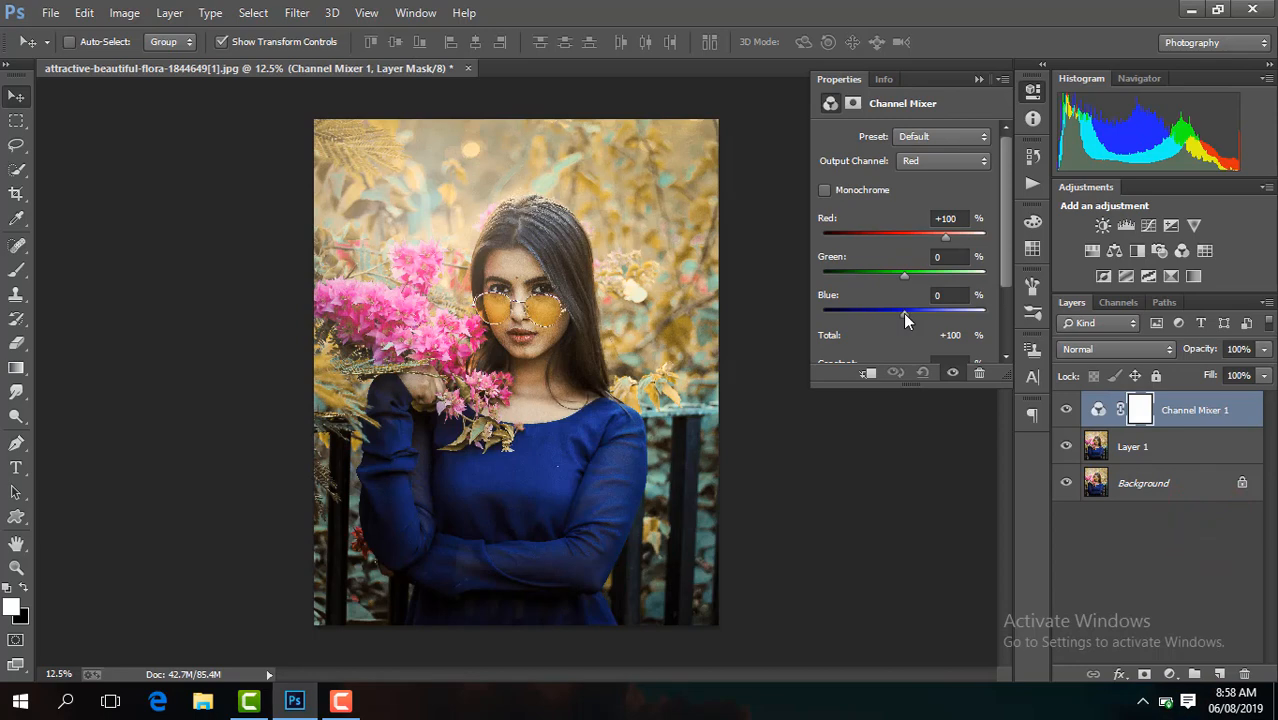
drag(904, 313, 900, 281)
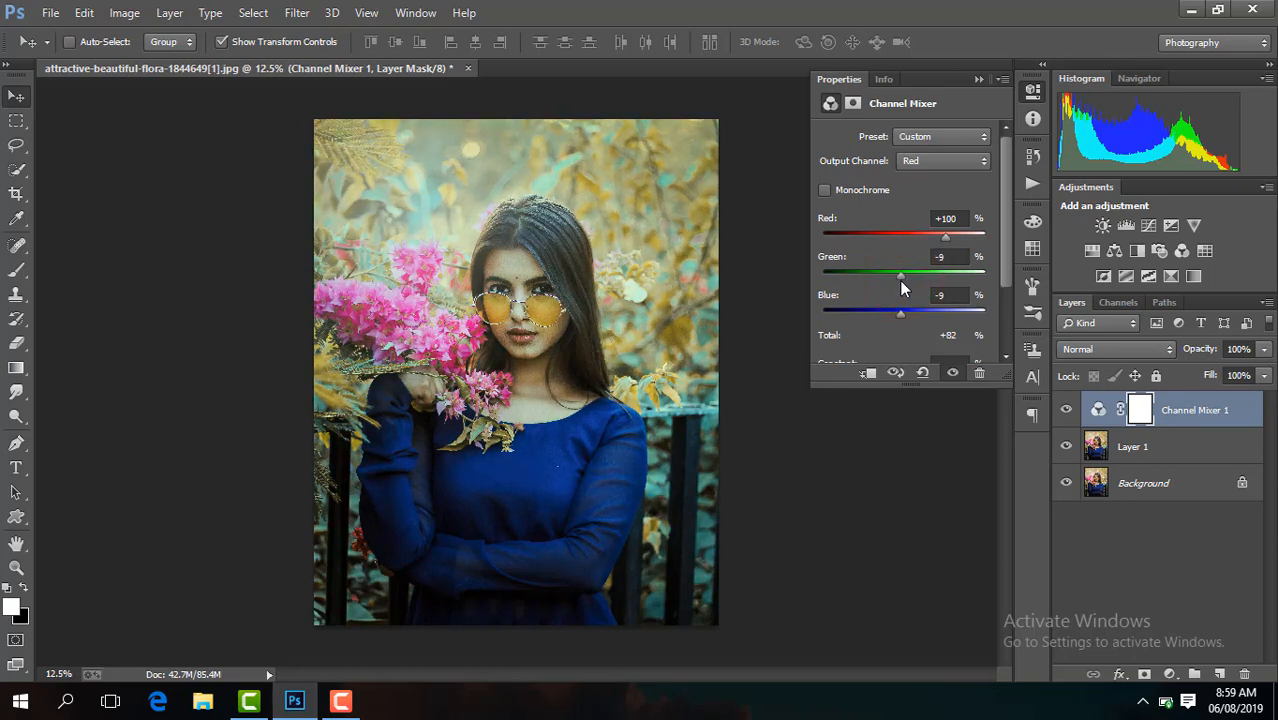
click(928, 162)
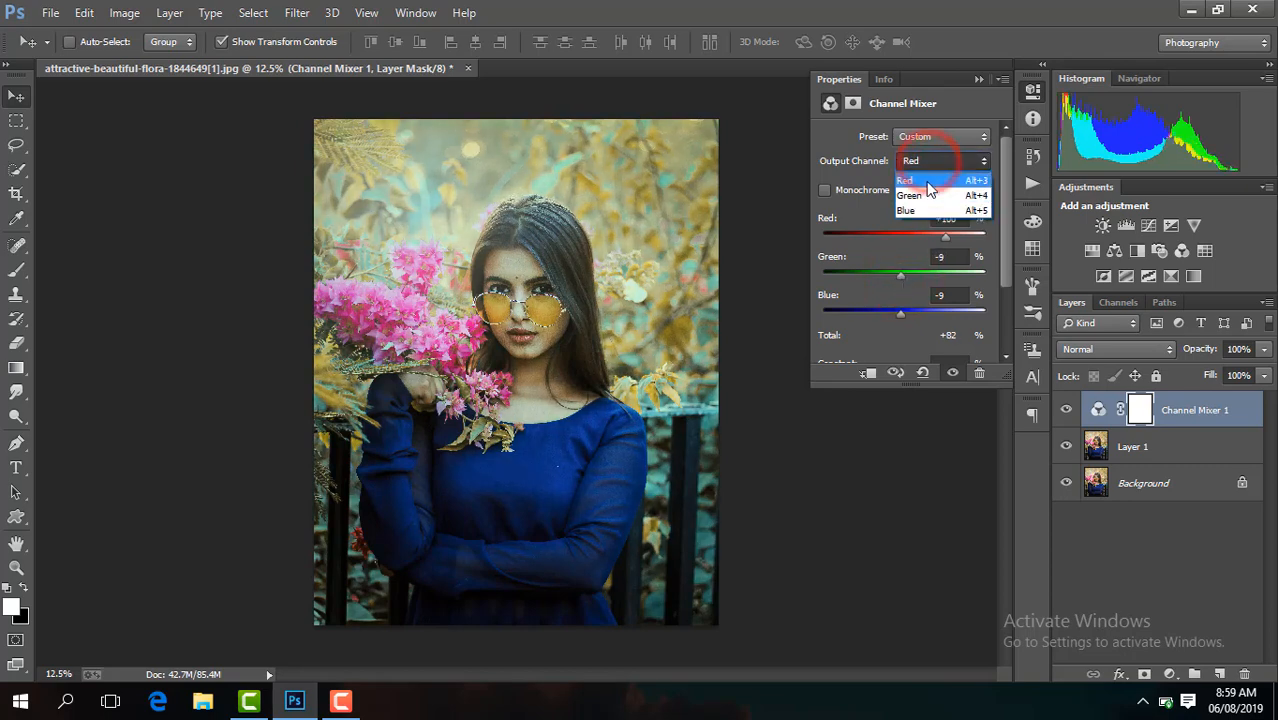
click(927, 177)
click(941, 237)
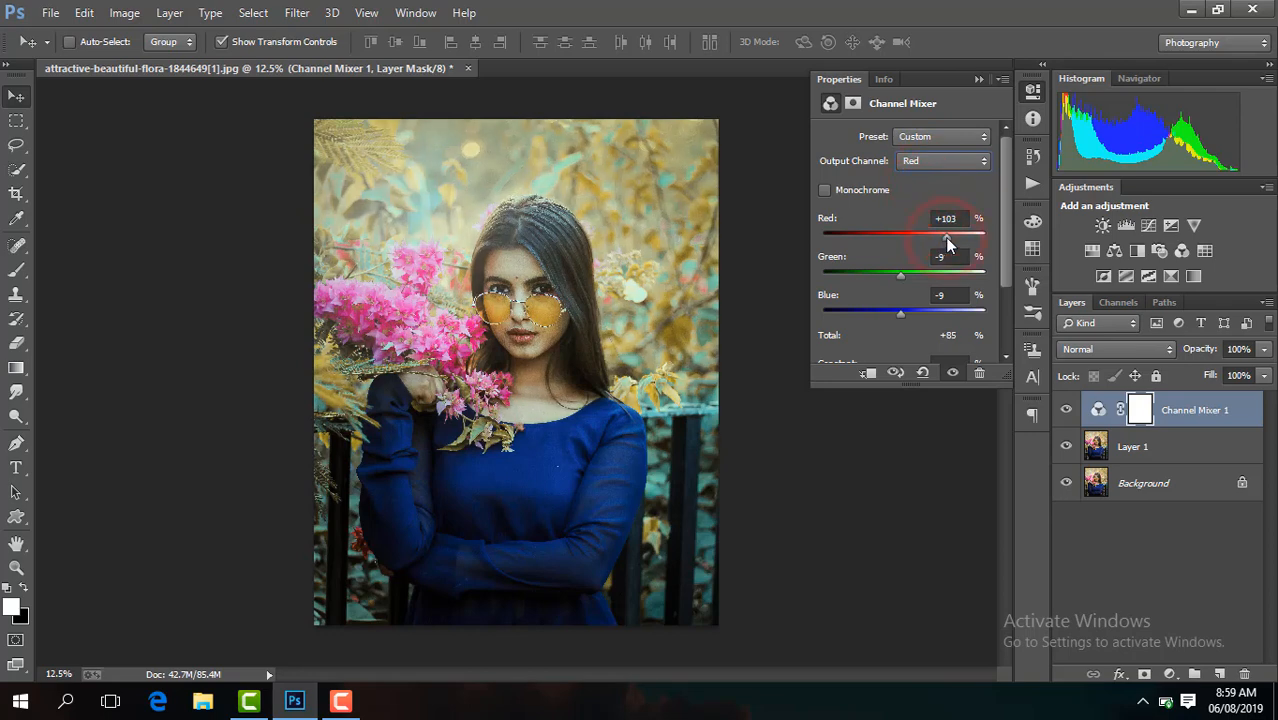